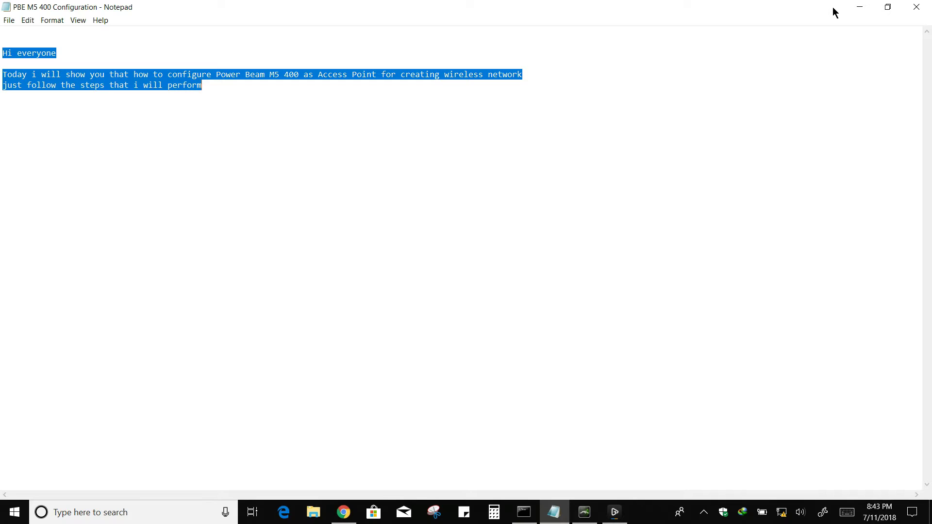
Minimize the notes and open Windows Network settings from the taskbar network icon.
{"action": "left_click", "coordinate": [863, 7]}
{"action": "right_click", "coordinate": [782, 515]}
{"action": "left_click", "coordinate": [831, 497]}
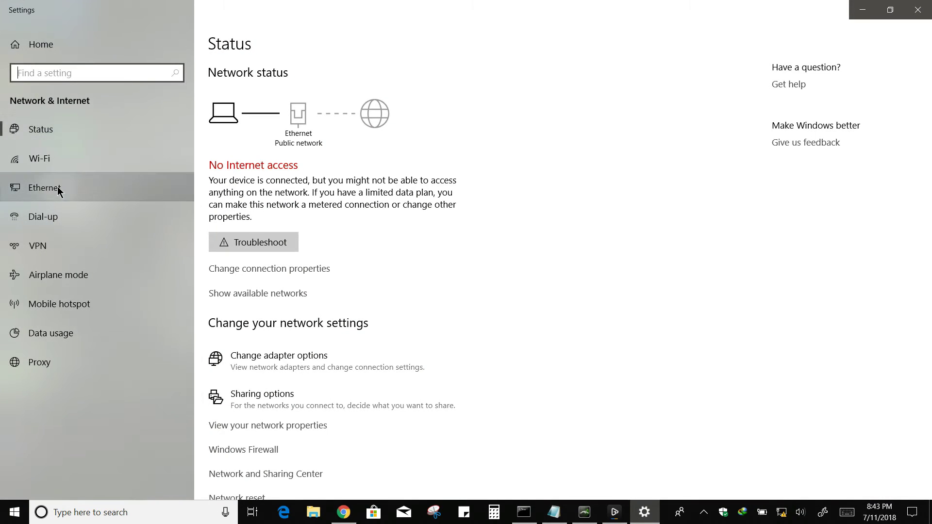
Check that the Ethernet adapter's IPv4 uses static address 192.168.1.25, mask 255.255.255.0.
{"action": "left_click", "coordinate": [58, 187]}
{"action": "left_click", "coordinate": [797, 86]}
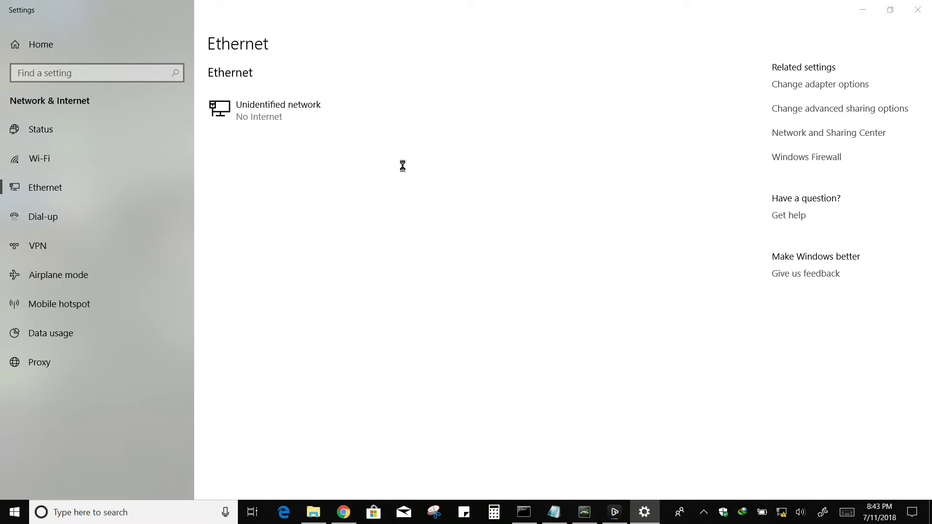
{"action": "double_click", "coordinate": [101, 71]}
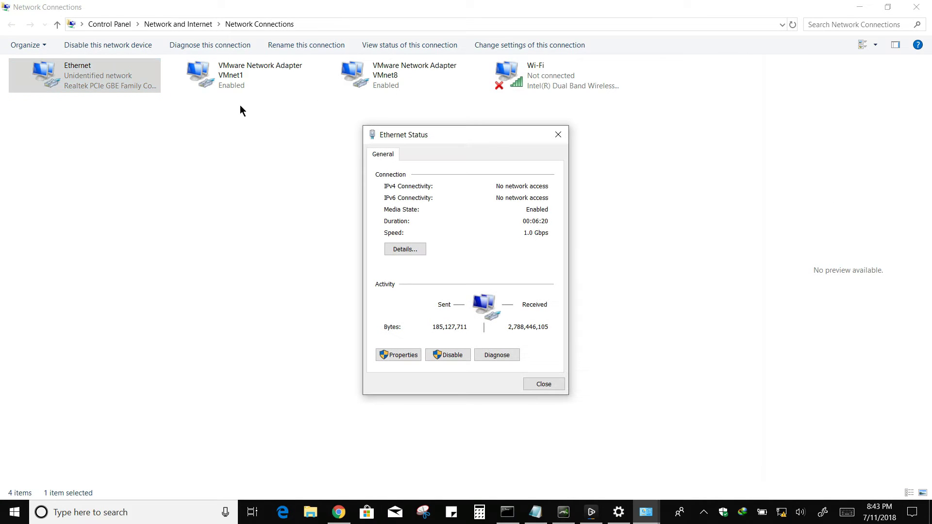
{"action": "left_click", "coordinate": [398, 355]}
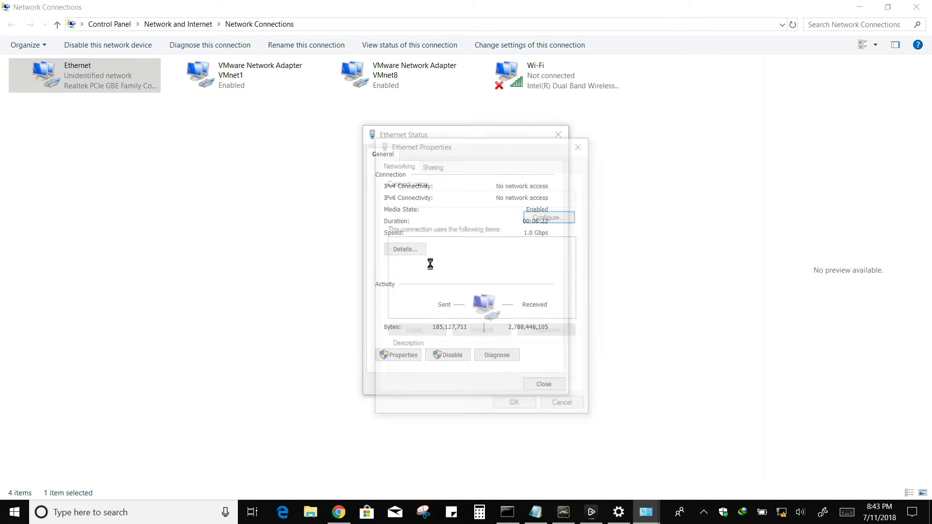
{"action": "double_click", "coordinate": [446, 285]}
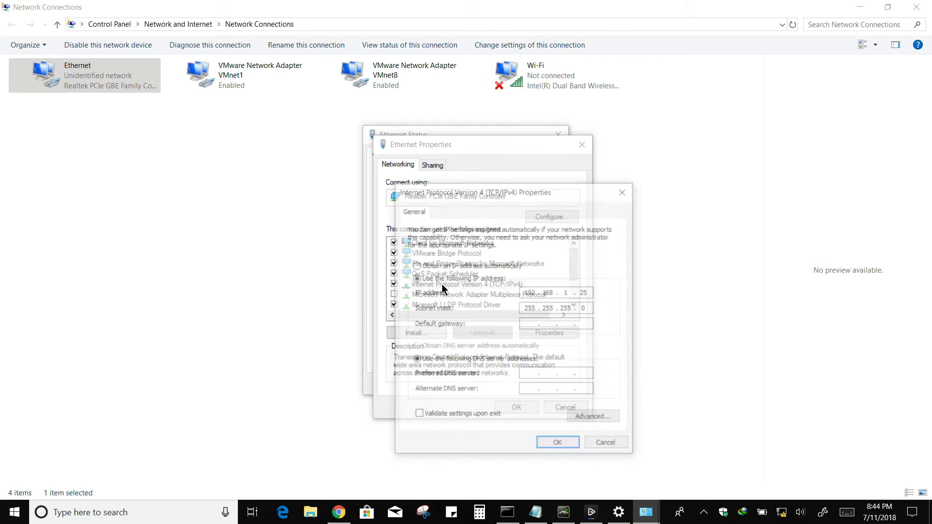
{"action": "left_click", "coordinate": [590, 293]}
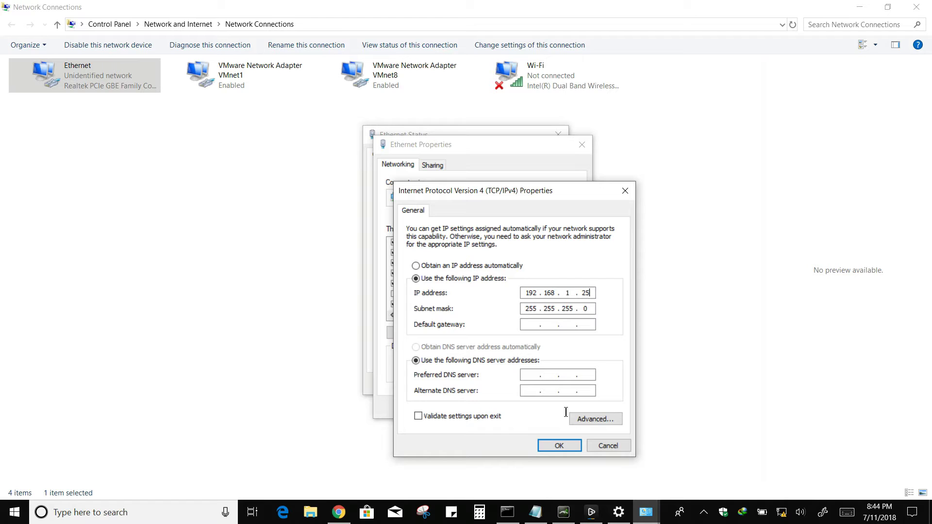
{"action": "left_click", "coordinate": [561, 445]}
Close the Ethernet and network windows and restore Command Prompt.
{"action": "left_click", "coordinate": [529, 409]}
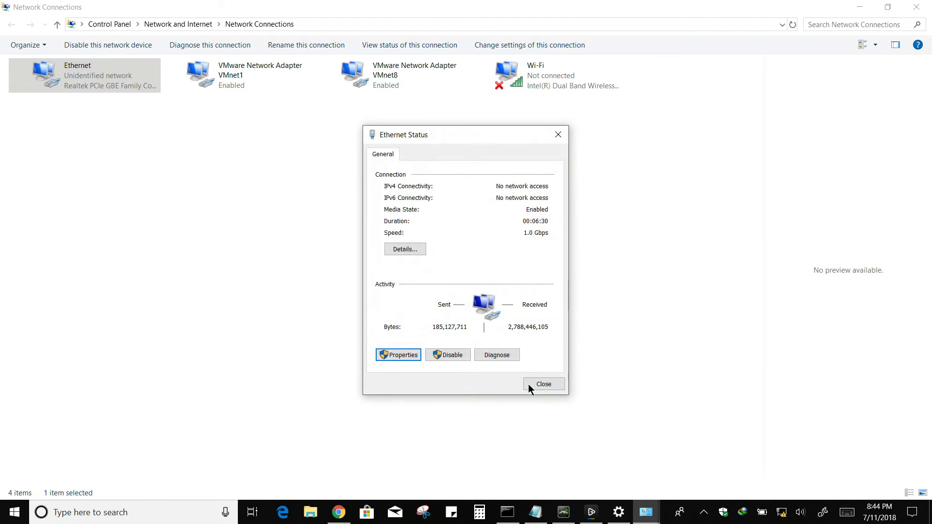
{"action": "left_click", "coordinate": [542, 384]}
{"action": "left_click", "coordinate": [917, 7]}
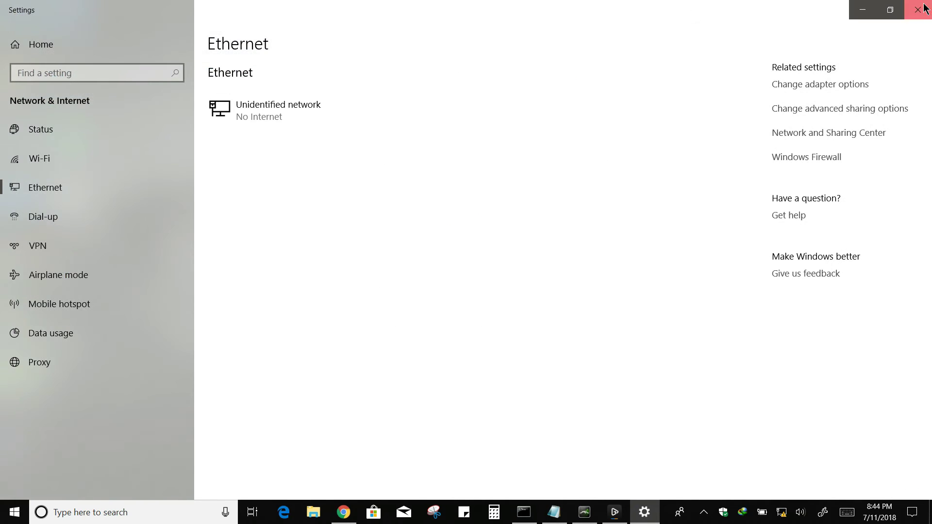
{"action": "left_click", "coordinate": [924, 8]}
{"action": "left_click", "coordinate": [524, 512]}
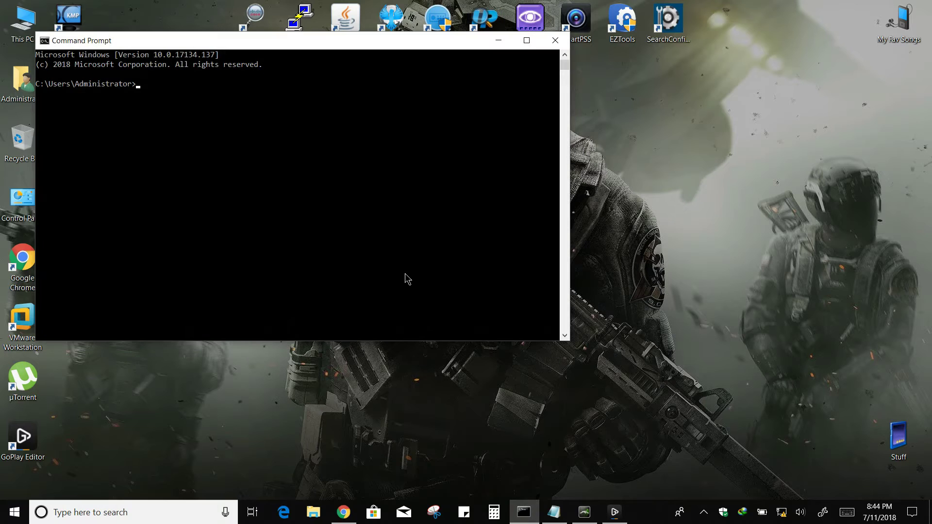
Ping 192.168.1.20 (3 of 3 replies, 0% loss), then open a new Chrome tab.
{"action": "type", "text": "ping 192.168.1.20"}
{"action": "key", "text": "Return"}
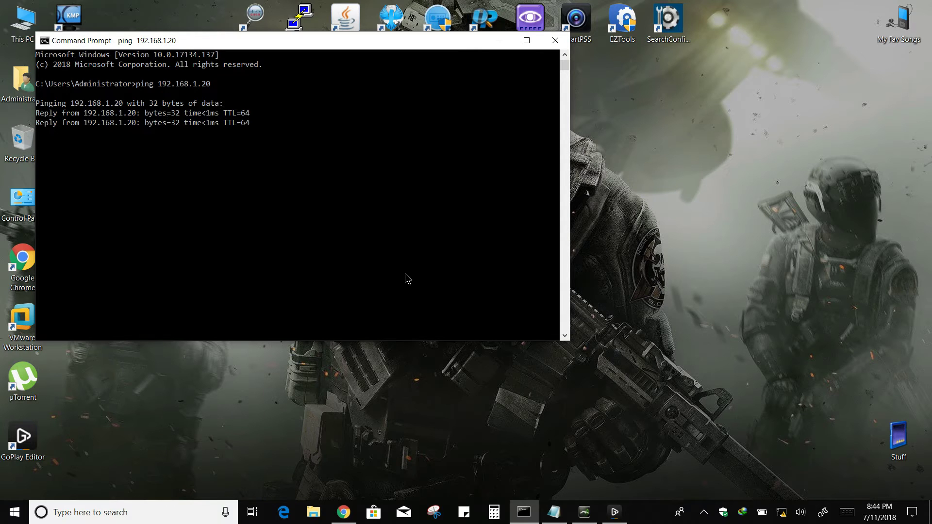
{"action": "key", "text": "ctrl+c"}
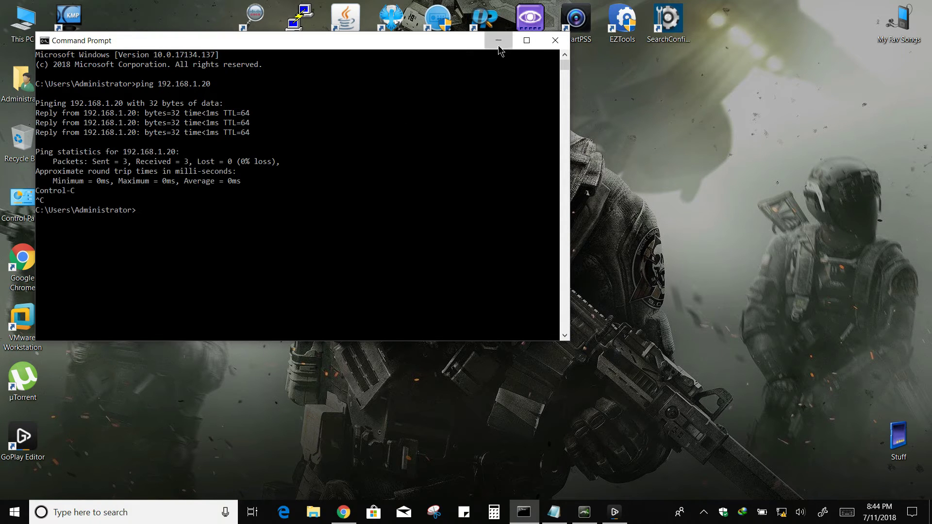
{"action": "left_click", "coordinate": [498, 40]}
{"action": "left_click", "coordinate": [343, 512]}
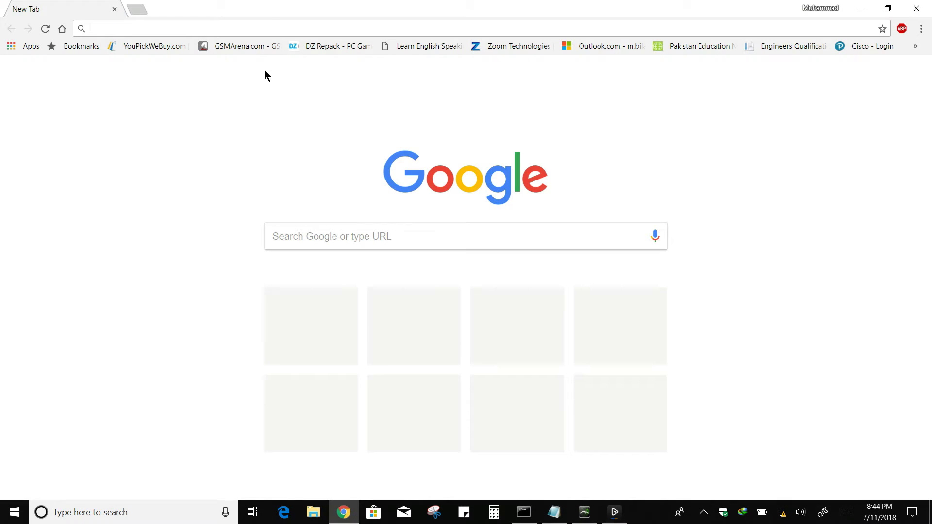
Load the radio at 192.168.1.20, proceeding past the certificate warning.
{"action": "type", "text": "192.168.1."}
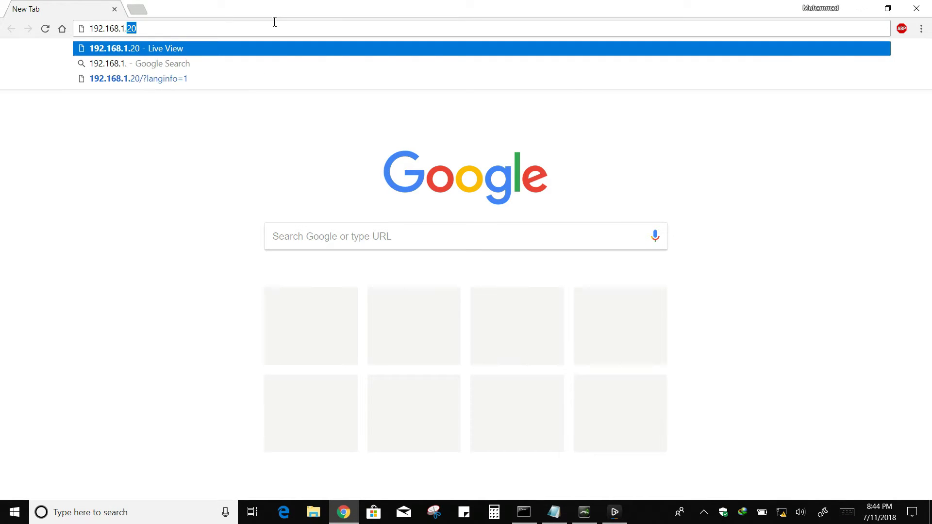
{"action": "key", "text": "Return"}
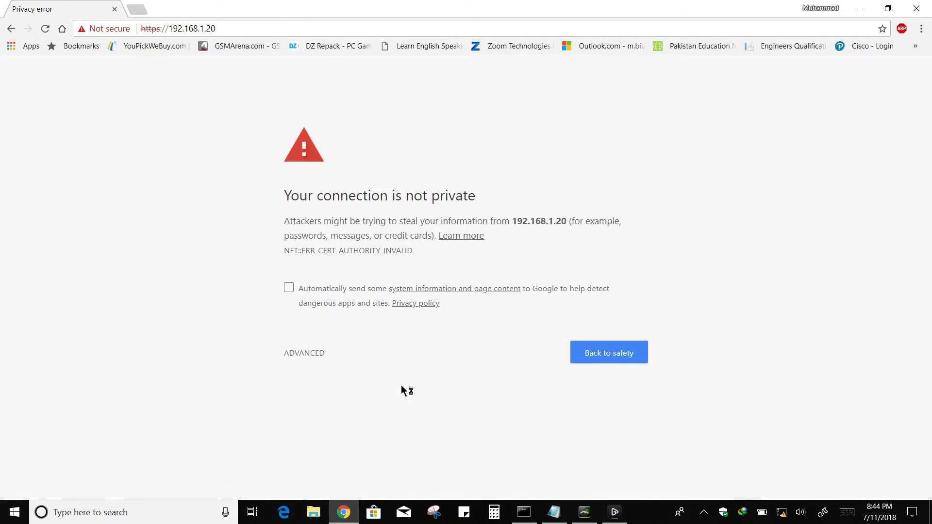
{"action": "left_click", "coordinate": [305, 356]}
{"action": "left_click", "coordinate": [314, 447]}
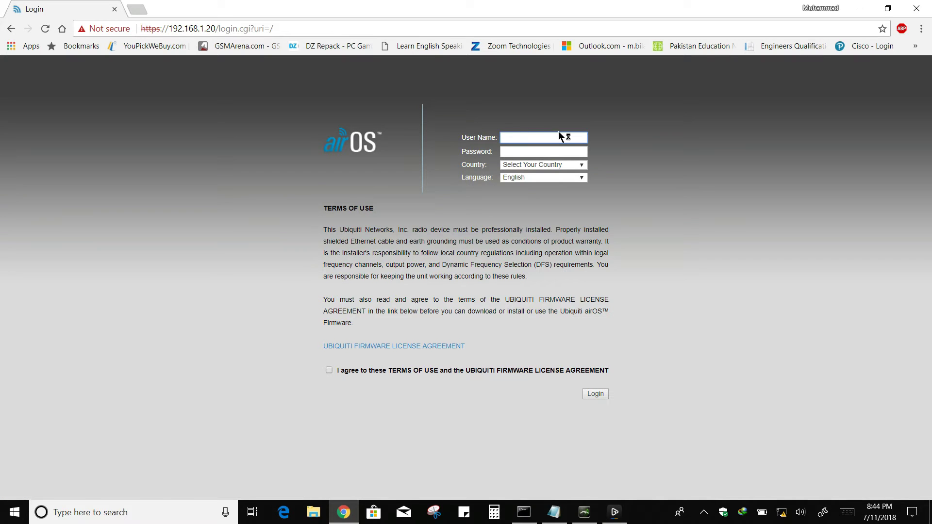
Log in with the default credentials, country Pakistan and terms accepted, then show the notes.
{"action": "left_click", "coordinate": [539, 138]}
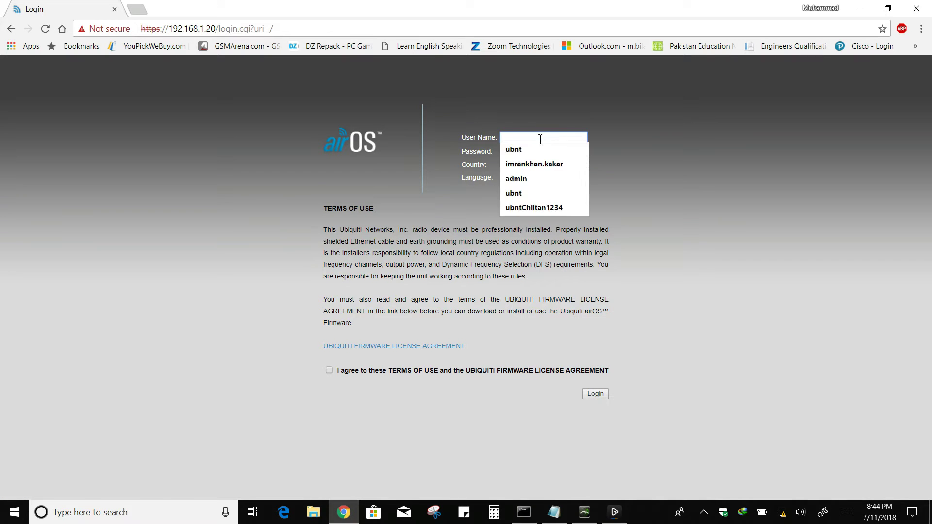
{"action": "left_click", "coordinate": [543, 148]}
{"action": "left_click", "coordinate": [542, 152]}
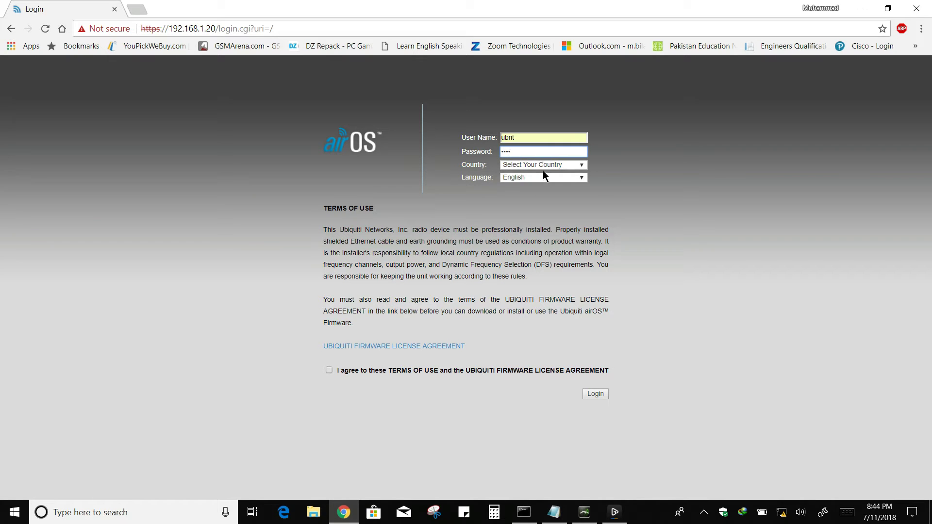
{"action": "left_click", "coordinate": [544, 165]}
{"action": "scroll", "coordinate": [538, 316], "scroll_direction": "down", "scroll_amount": 8}
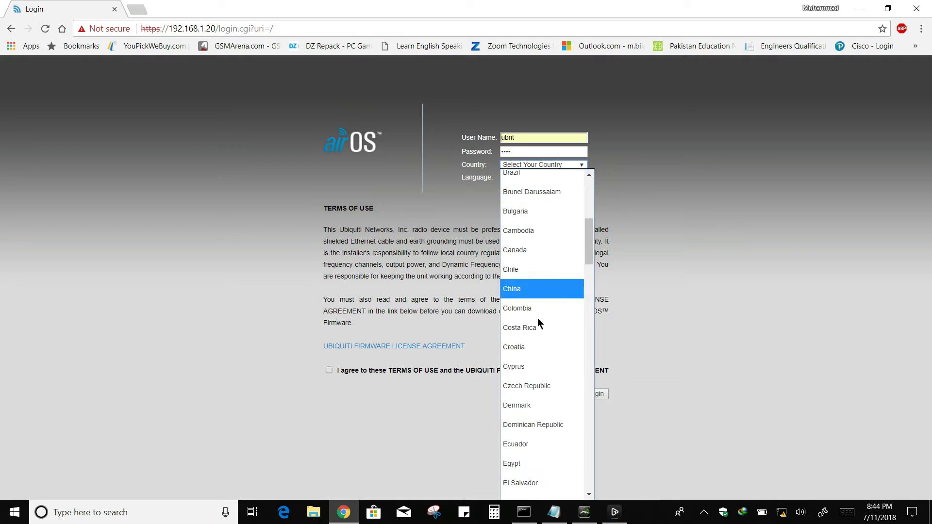
{"action": "scroll", "coordinate": [539, 379], "scroll_direction": "down", "scroll_amount": 12}
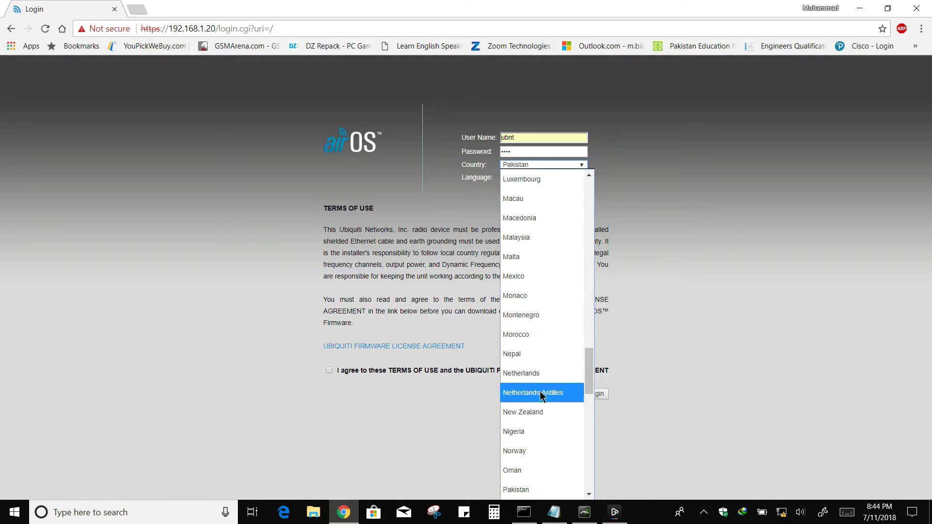
{"action": "left_click", "coordinate": [537, 491]}
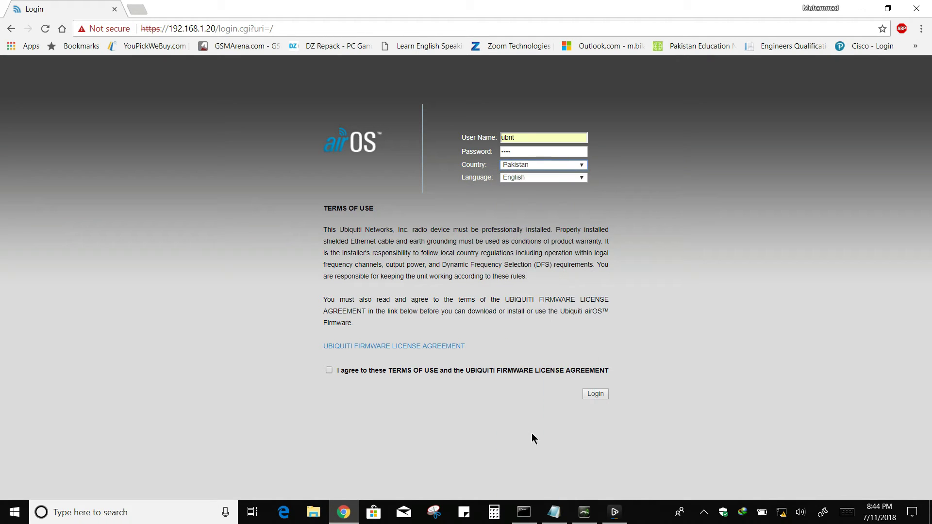
{"action": "left_click", "coordinate": [329, 371]}
{"action": "left_click", "coordinate": [592, 396]}
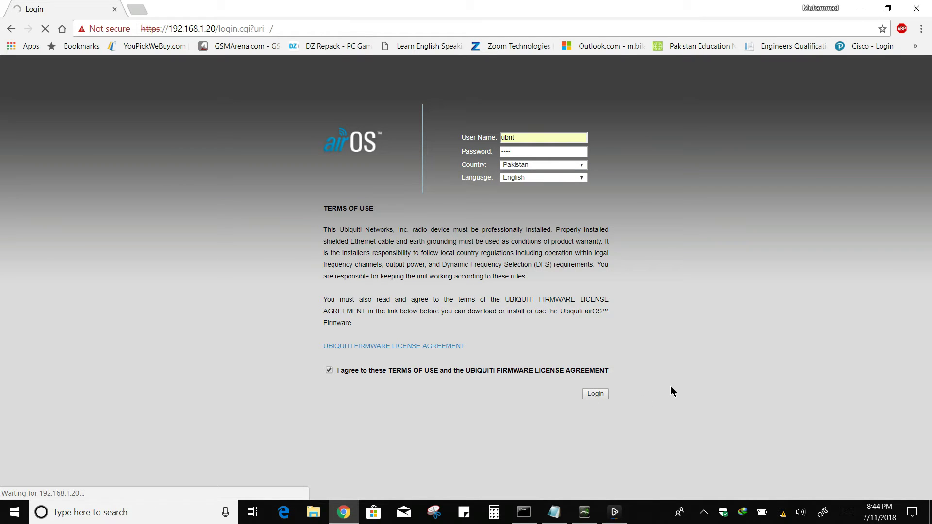
{"action": "left_click", "coordinate": [559, 517]}
{"action": "left_click", "coordinate": [289, 186]}
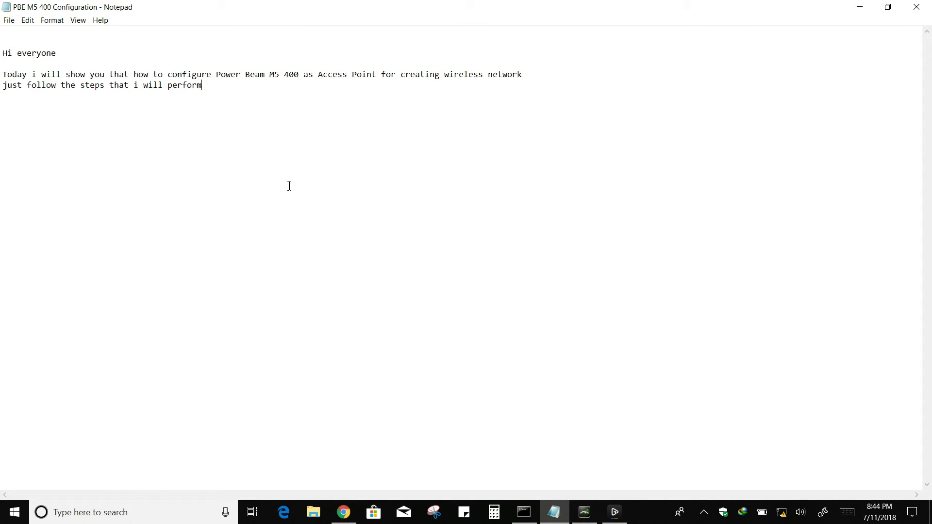
Note 'Default Ip is 192.168.1.20' plus a line with the default user name and password.
{"action": "type", "text": "Default Ip is"}
{"action": "key", "text": "BackSpace"}
{"action": "key", "text": "BackSpace"}
{"action": "type", "text": "is 192.168.1.20"}
{"action": "key", "text": "Return"}
{"action": "type", "text": "user name is"}
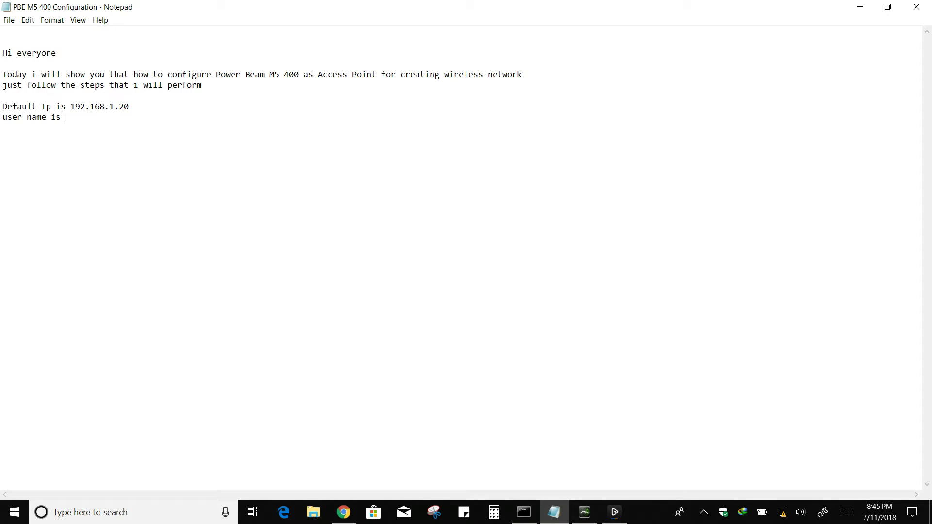
{"action": "type", "text": "password"}
{"action": "type", "text": " i"}
On the radio's System settings, rename the device to 'Access point 1'.
{"action": "left_click", "coordinate": [860, 7]}
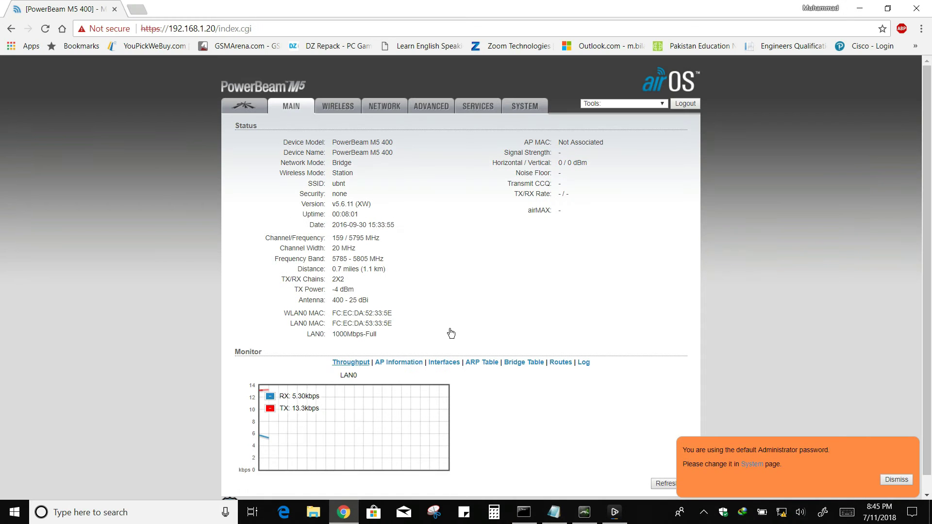
{"action": "left_click", "coordinate": [296, 108]}
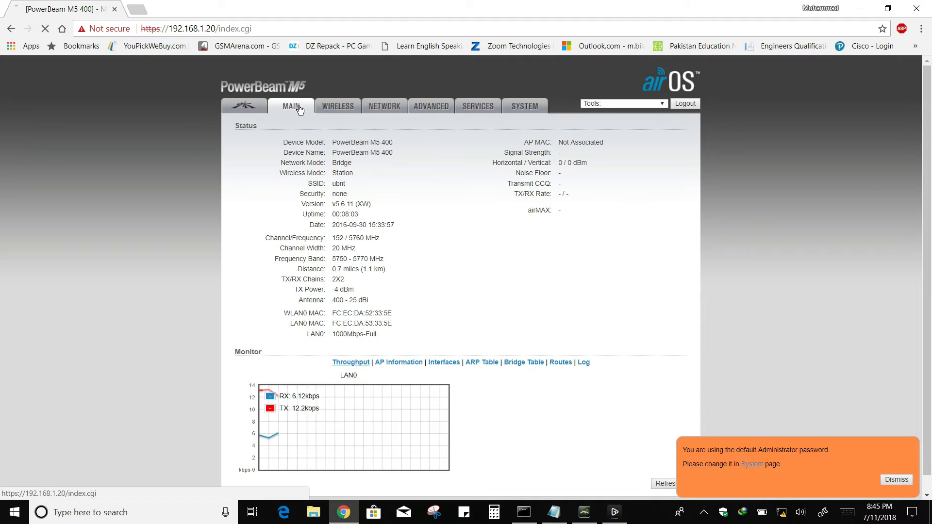
{"action": "left_click", "coordinate": [521, 107]}
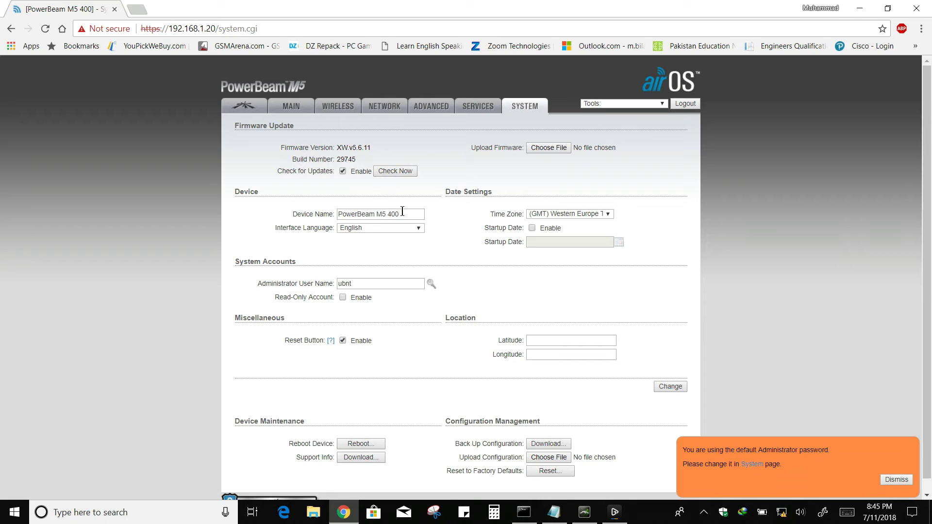
{"action": "triple_click", "coordinate": [403, 211]}
{"action": "key", "text": "End"}
{"action": "key", "text": "BackSpace"}
{"action": "key", "text": "BackSpace"}
{"action": "key", "text": "BackSpace"}
{"action": "key", "text": "BackSpace"}
{"action": "key", "text": "BackSpace"}
{"action": "key", "text": "BackSpace"}
{"action": "key", "text": "BackSpace"}
{"action": "key", "text": "BackSpace"}
{"action": "key", "text": "BackSpace"}
{"action": "key", "text": "BackSpace"}
{"action": "key", "text": "BackSpace"}
{"action": "key", "text": "BackSpace"}
{"action": "key", "text": "BackSpace"}
{"action": "key", "text": "BackSpace"}
{"action": "key", "text": "BackSpace"}
{"action": "key", "text": "BackSpace"}
{"action": "type", "text": "Access point 1"}
Set time zone GMT+05:00 Ekaterinburg and startup date 07/11/2018, then submit the changes.
{"action": "left_click", "coordinate": [570, 213]}
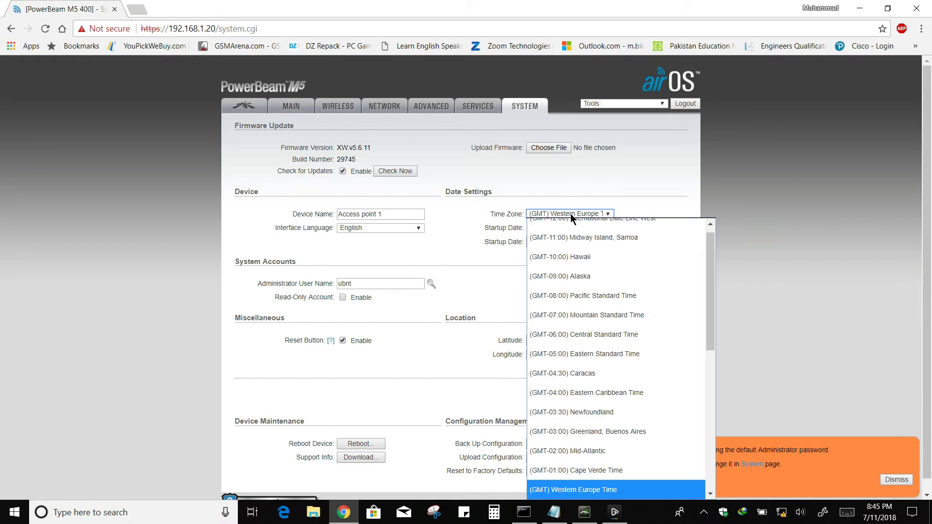
{"action": "scroll", "coordinate": [583, 389], "scroll_direction": "up", "scroll_amount": 2}
{"action": "scroll", "coordinate": [584, 422], "scroll_direction": "down", "scroll_amount": 3}
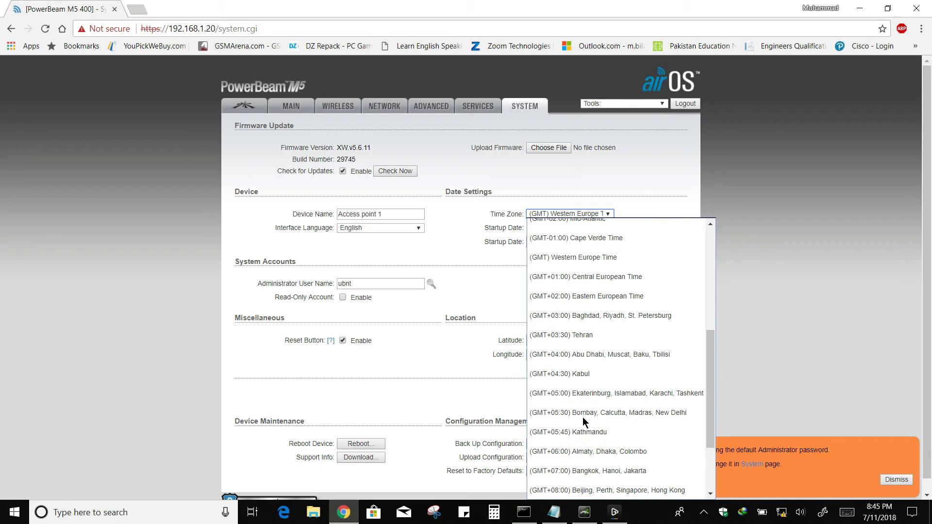
{"action": "left_click", "coordinate": [569, 393]}
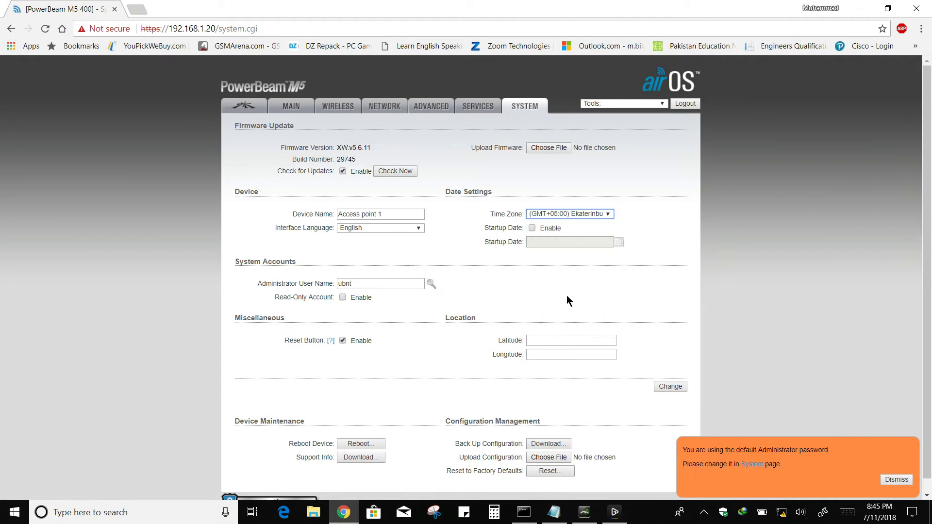
{"action": "left_click", "coordinate": [533, 228]}
{"action": "left_click", "coordinate": [619, 242]}
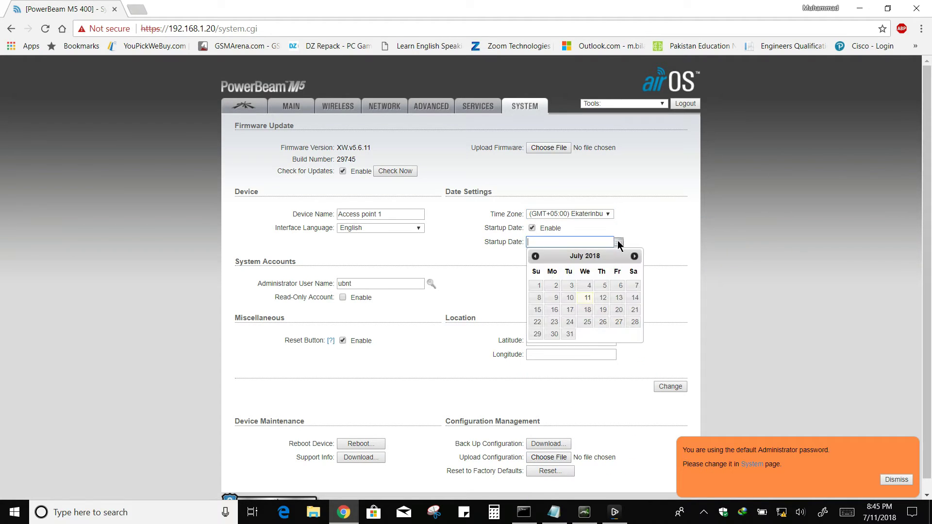
{"action": "left_click", "coordinate": [610, 300]}
{"action": "left_click", "coordinate": [662, 386]}
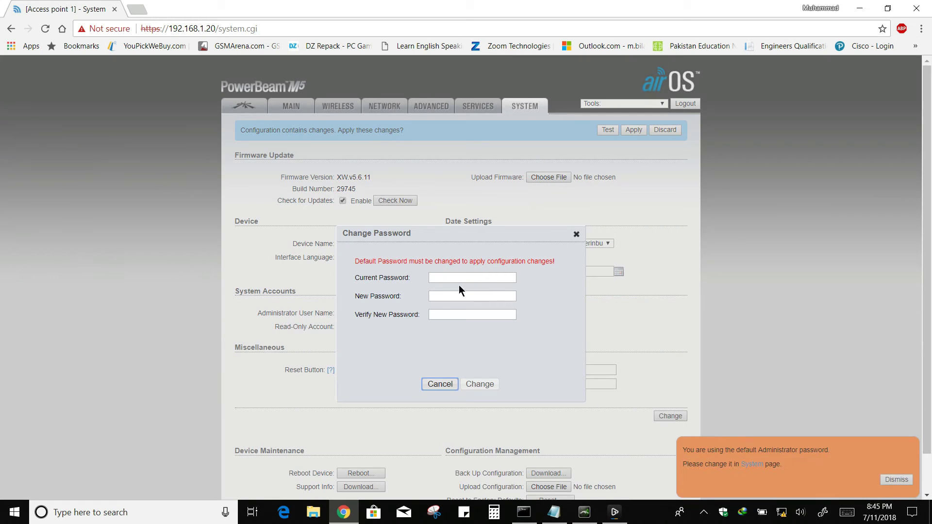
Replace the default administrator password with a new one and apply the pending changes.
{"action": "left_click", "coordinate": [454, 275]}
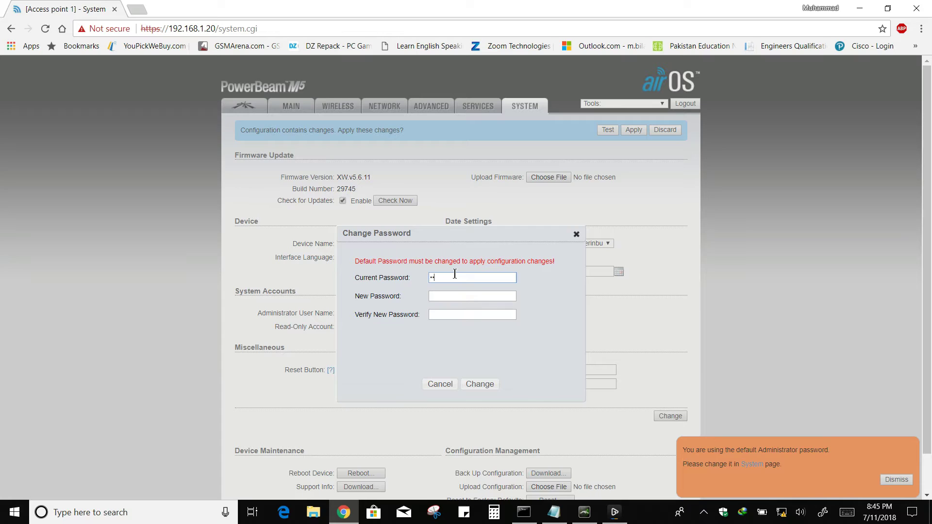
{"action": "type", "text": "•••••••••"}
{"action": "left_click", "coordinate": [478, 385]}
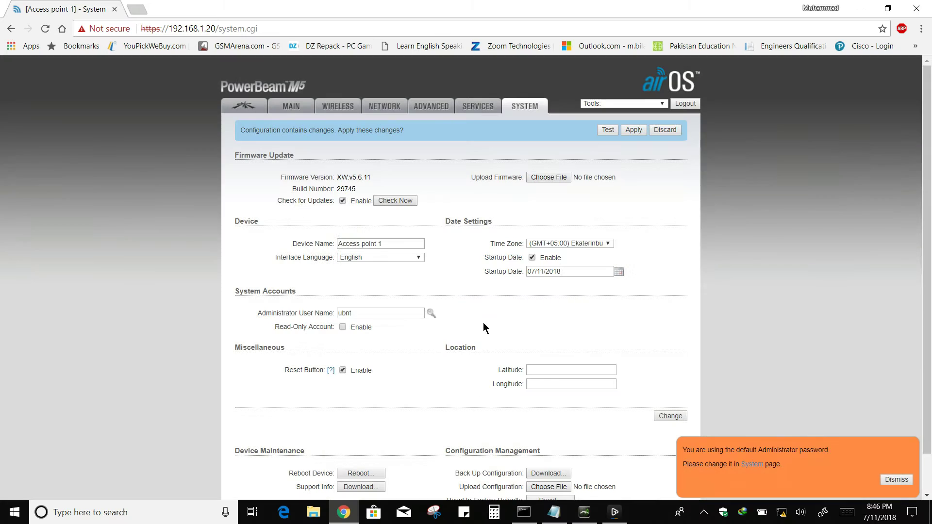
{"action": "left_click", "coordinate": [628, 130]}
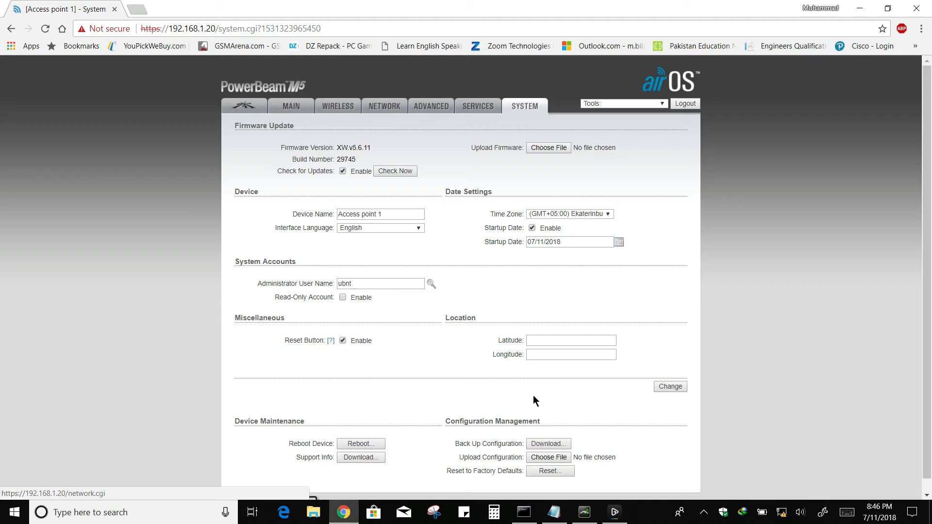
Add the line 'Now change the ip Address' to the notes, then go to the radio's Network tab.
{"action": "left_click", "coordinate": [549, 513]}
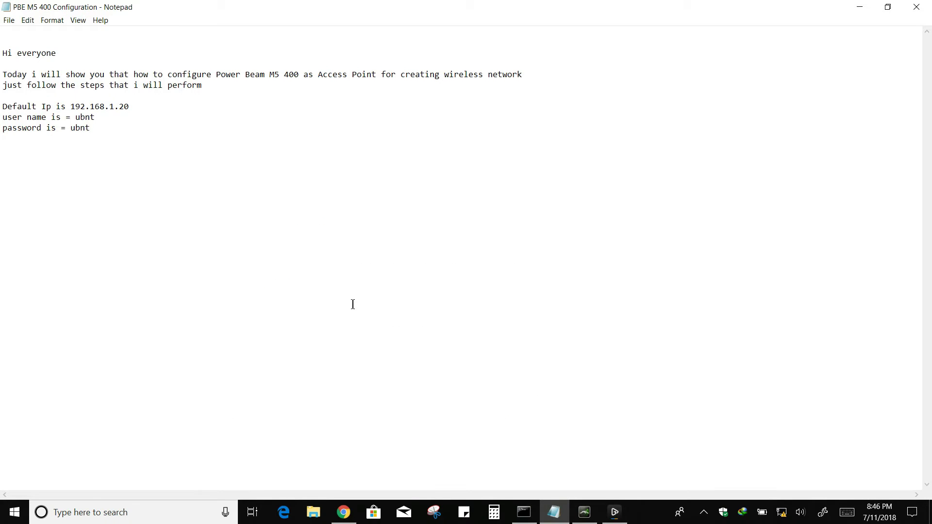
{"action": "type", "text": "No"}
{"action": "type", "text": "w change the"}
{"action": "type", "text": " ip Add"}
{"action": "type", "text": "ress"}
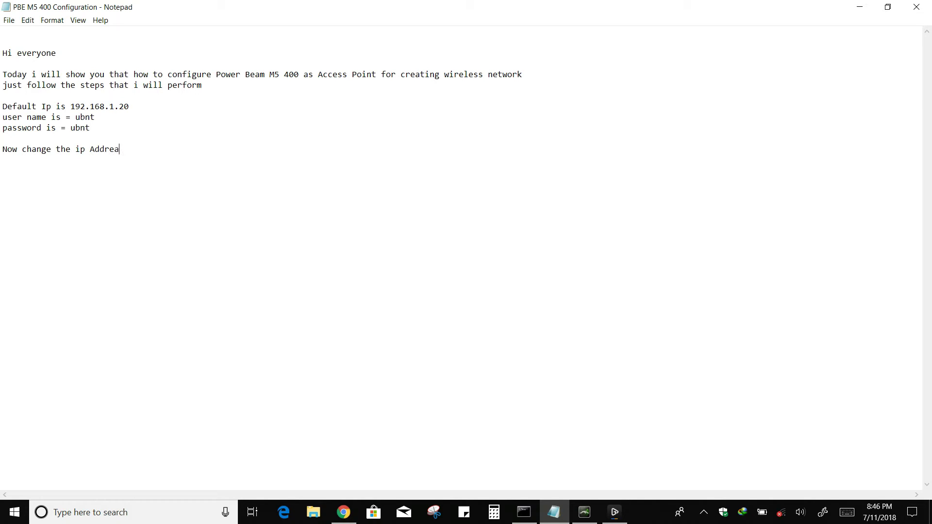
{"action": "key", "text": "BackSpace"}
{"action": "key", "text": "BackSpace"}
{"action": "type", "text": "ss"}
{"action": "key", "text": "Return"}
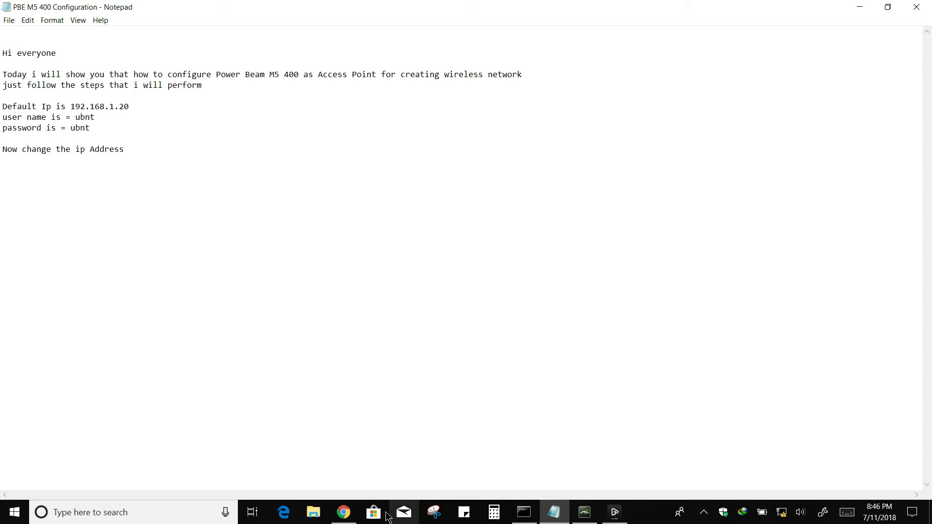
{"action": "left_click", "coordinate": [344, 512]}
{"action": "left_click", "coordinate": [380, 112]}
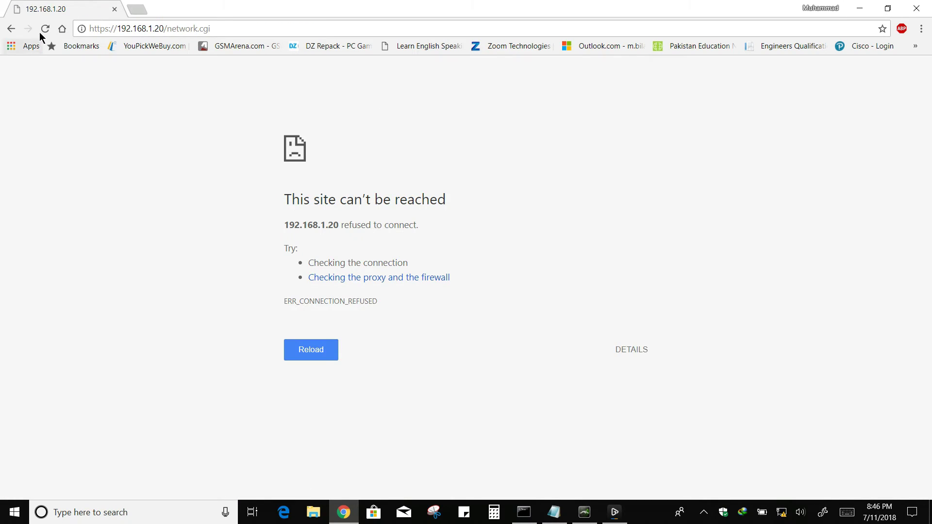
Reload past the certificate warning and log back in with the user name and new password.
{"action": "left_click", "coordinate": [44, 30]}
{"action": "left_click", "coordinate": [45, 29]}
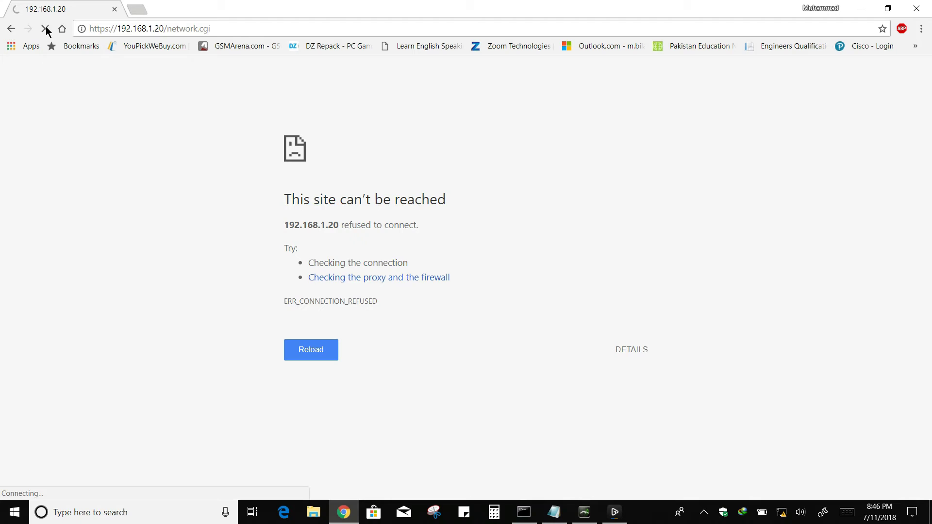
{"action": "left_click", "coordinate": [313, 363]}
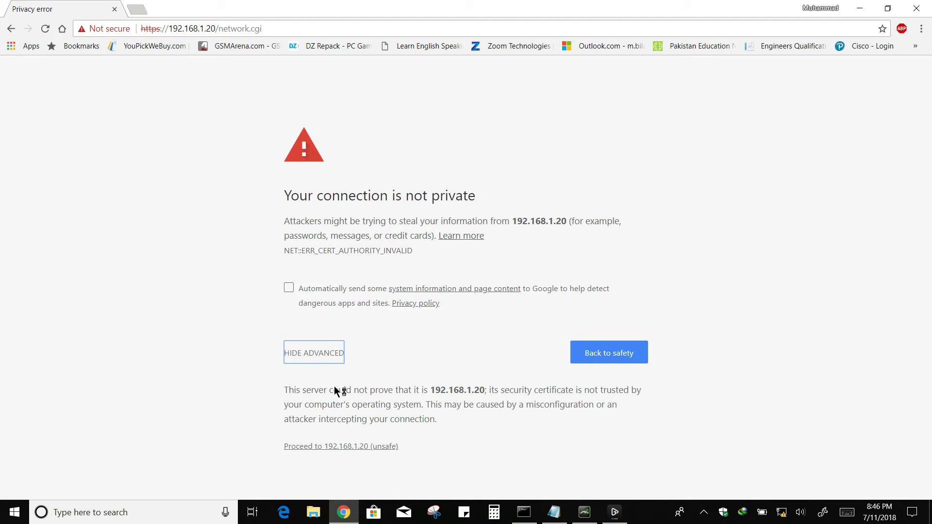
{"action": "left_click", "coordinate": [348, 447]}
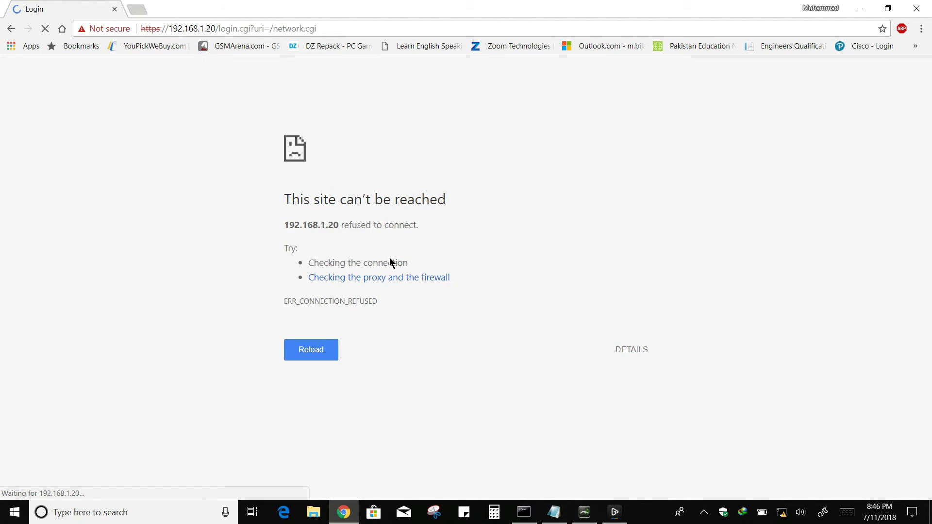
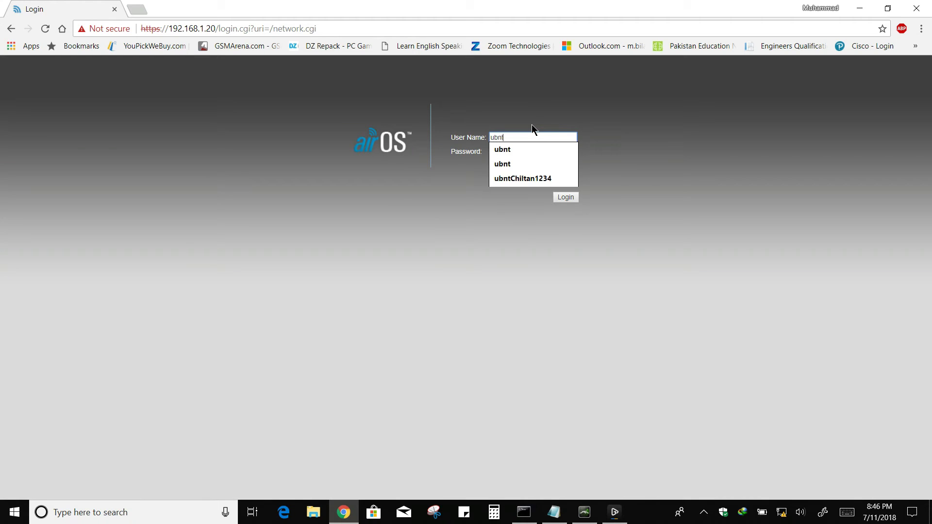
{"action": "key", "text": "Tab"}
{"action": "key", "text": "Return"}
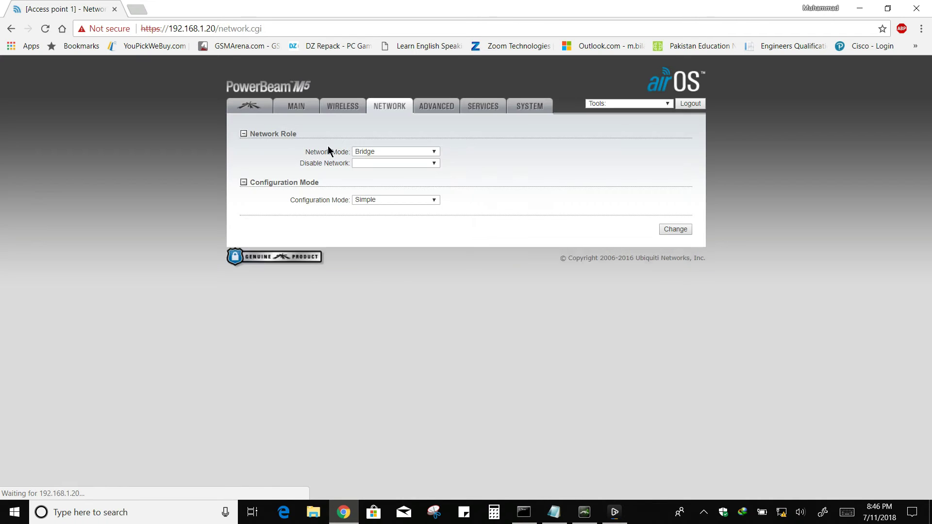
Change the management IP to 192.168.10.50 with gateway 192.168.10.1, then save and apply.
{"action": "left_click", "coordinate": [400, 249]}
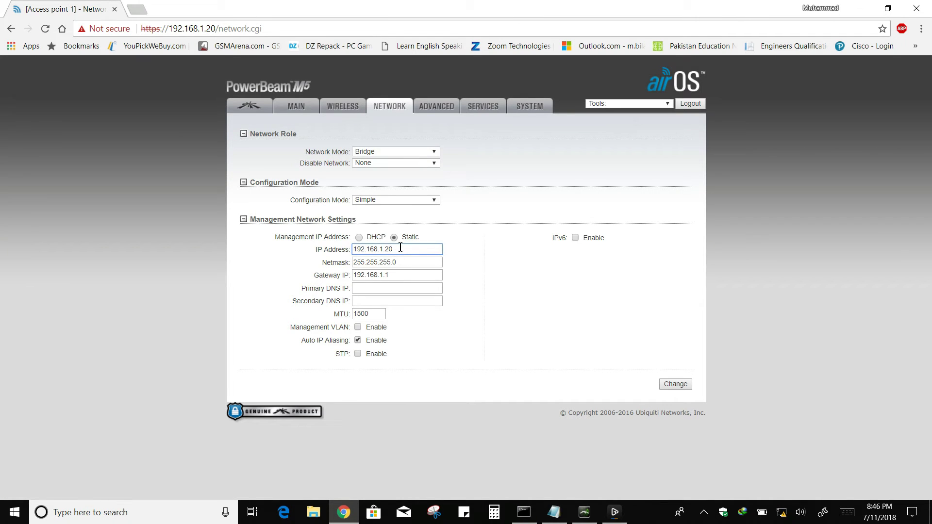
{"action": "key", "text": "BackSpace"}
{"action": "key", "text": "BackSpace"}
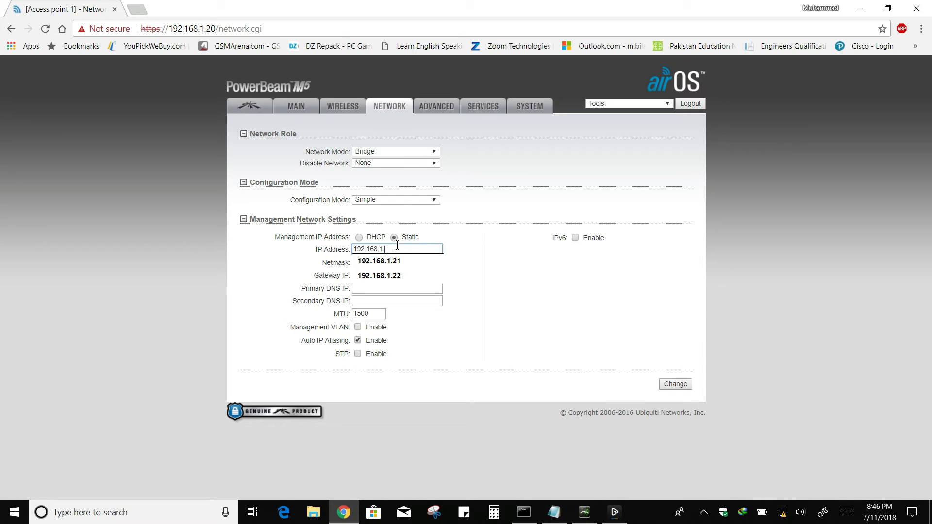
{"action": "key", "text": "BackSpace"}
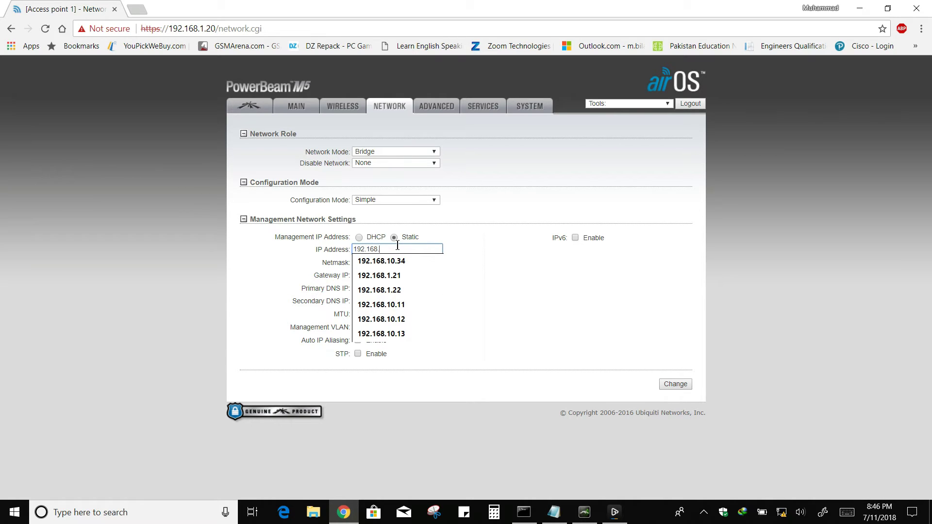
{"action": "type", "text": "0.50"}
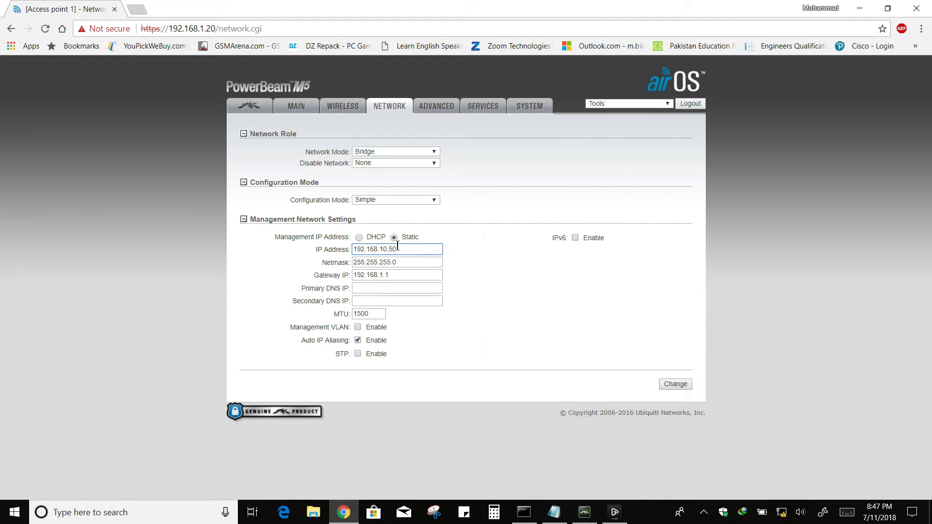
{"action": "left_click", "coordinate": [397, 276]}
{"action": "key", "text": "BackSpace"}
{"action": "key", "text": "BackSpace"}
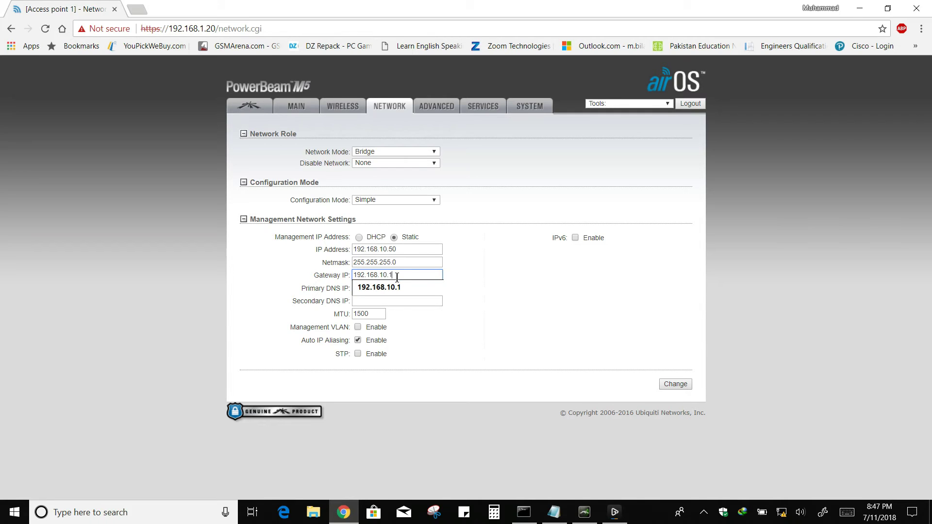
{"action": "left_click", "coordinate": [552, 305]}
{"action": "left_click", "coordinate": [675, 383]}
{"action": "left_click", "coordinate": [639, 130]}
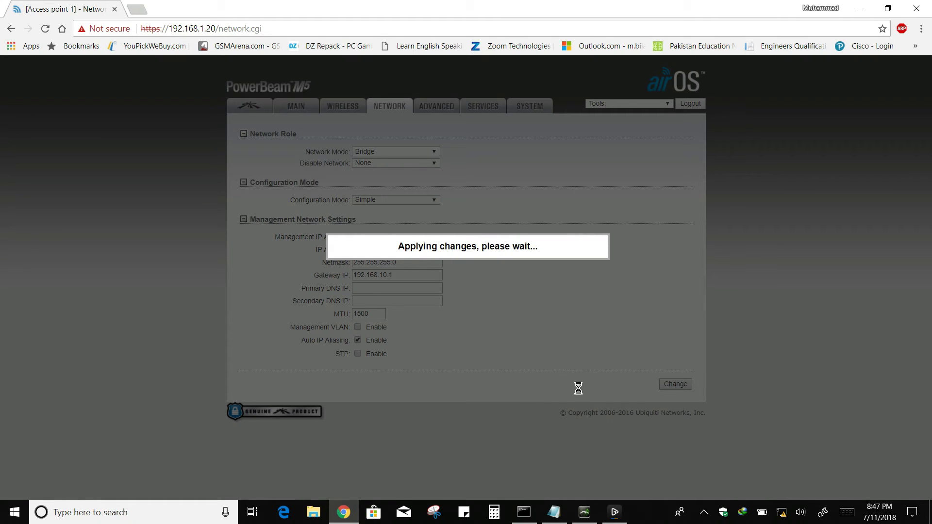
Bring the Notepad notes to the front and write 'It will take some time'.
{"action": "mouse_move", "coordinate": [559, 518]}
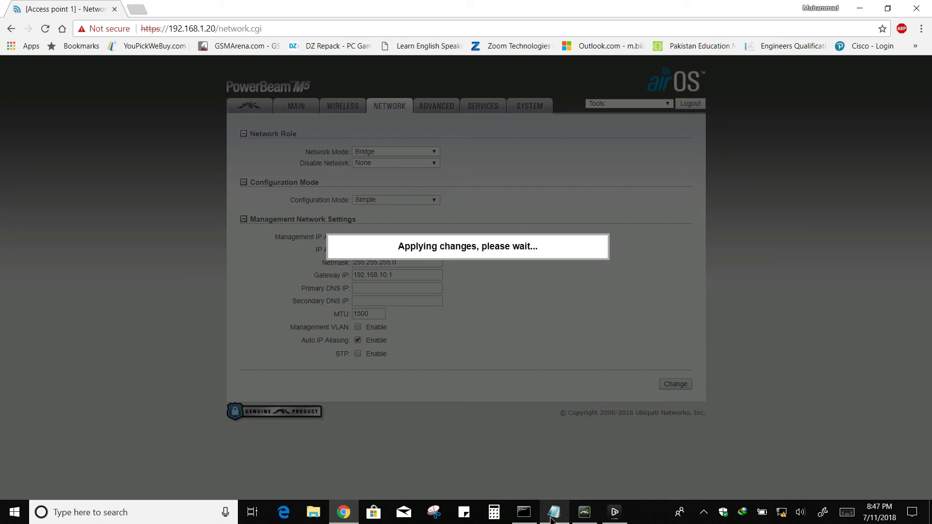
{"action": "left_click", "coordinate": [552, 519]}
{"action": "type", "text": "It will tak"}
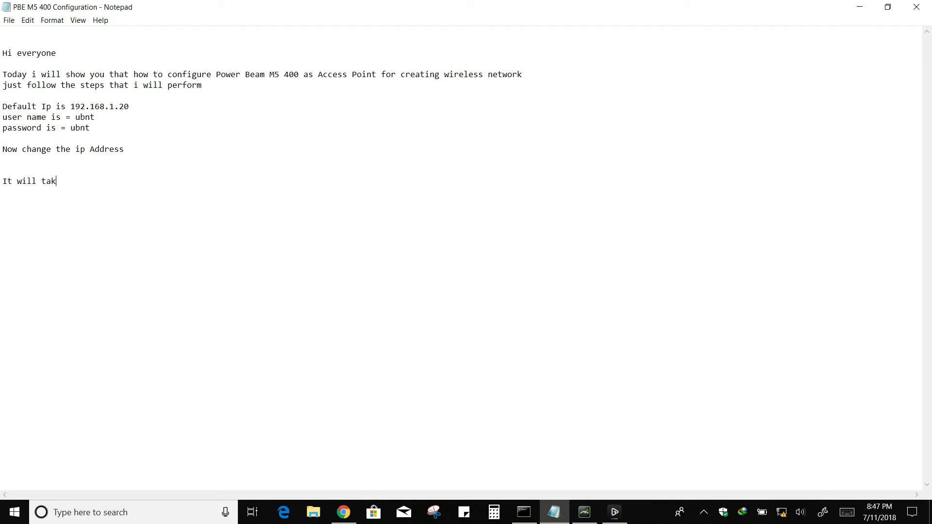
{"action": "type", "text": "e some time"}
End the 'It will take some time' line and minimize Notepad to reveal the browser.
{"action": "key", "text": "Return"}
{"action": "left_click", "coordinate": [860, 7]}
Reload and proceed past the certificate warning to the device at 192.168.10.50.
{"action": "left_click", "coordinate": [47, 29]}
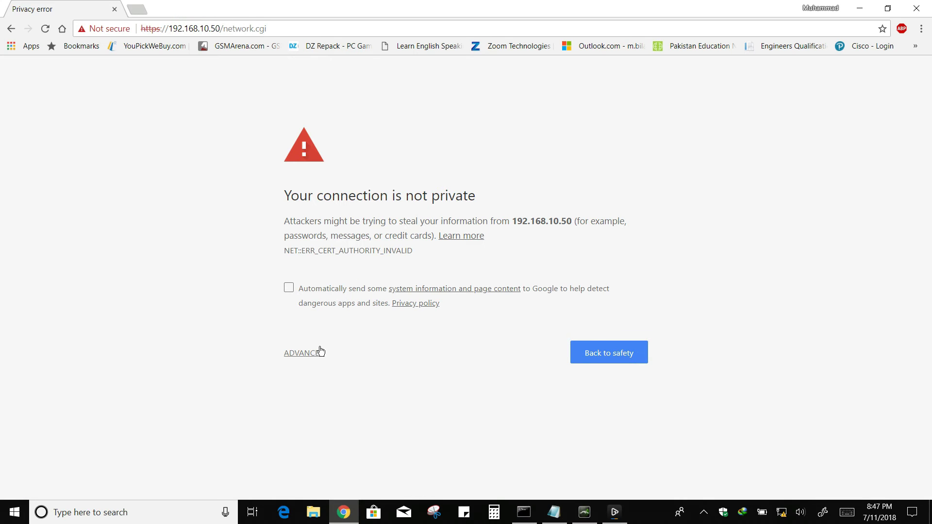
{"action": "left_click", "coordinate": [315, 353]}
{"action": "left_click", "coordinate": [347, 447]}
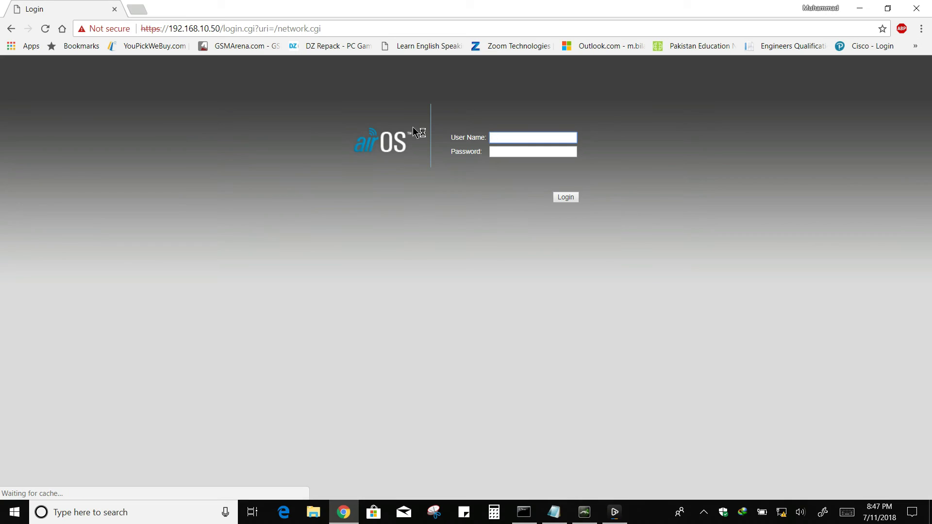
Log in as ubnt, open the Wireless settings, and bring Notepad back to the front.
{"action": "left_click", "coordinate": [504, 138]}
{"action": "type", "text": "ubnt"}
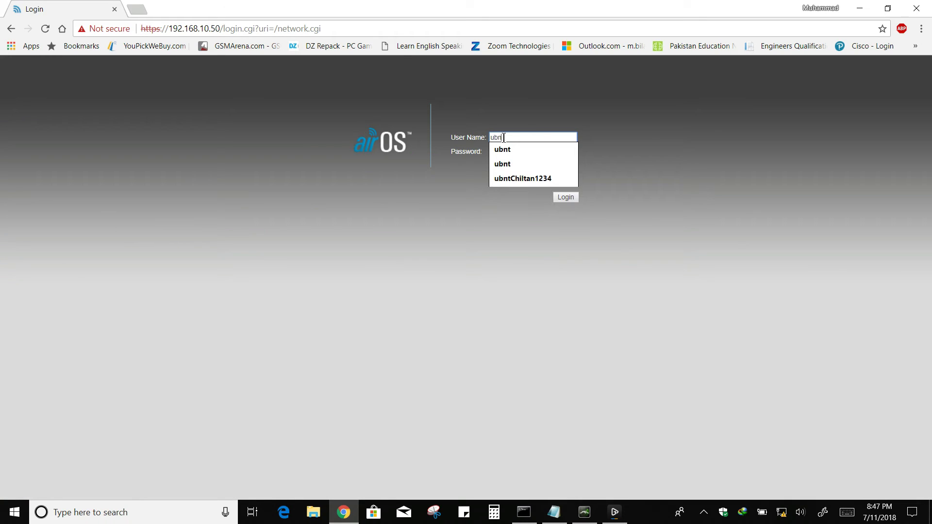
{"action": "key", "text": "Tab"}
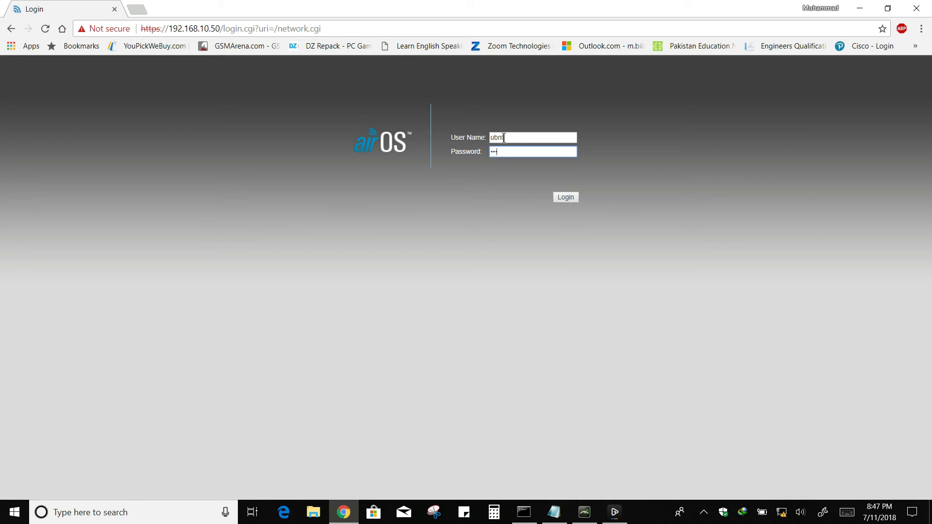
{"action": "key", "text": "Return"}
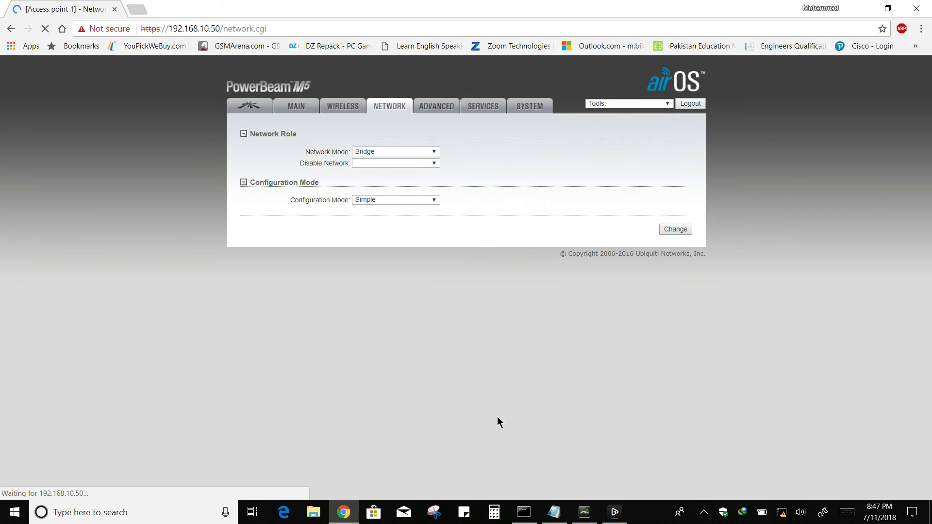
{"action": "left_click", "coordinate": [332, 111]}
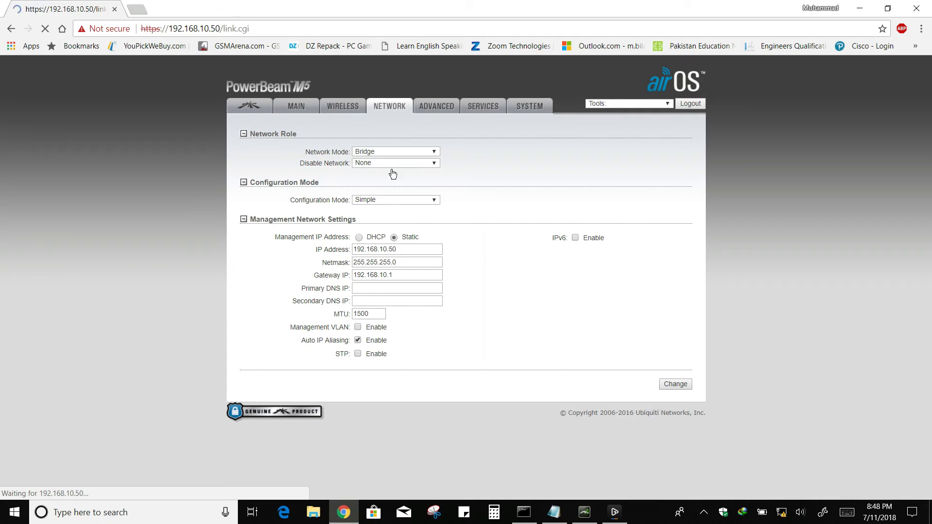
{"action": "left_click", "coordinate": [555, 519]}
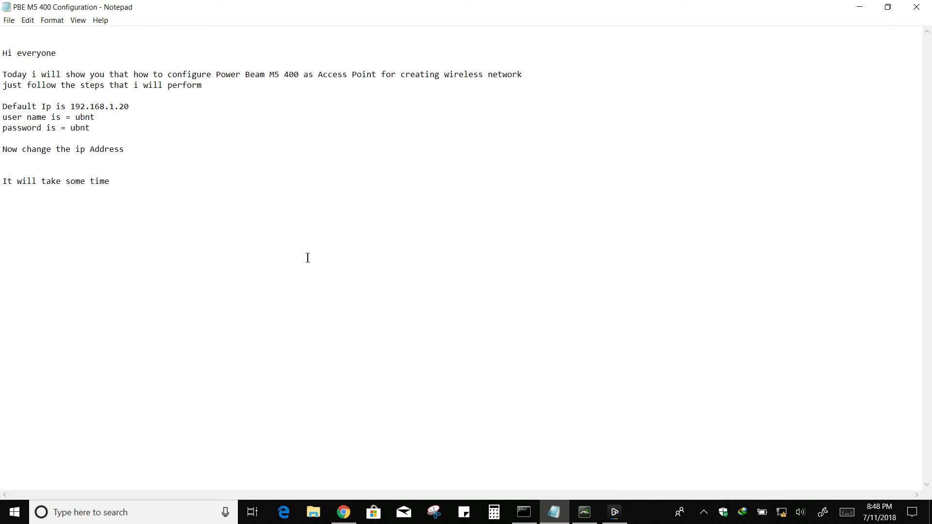
Note 'Now configure wireless settings' in Notepad, then minimize it.
{"action": "type", "text": "Now configure wireless settings"}
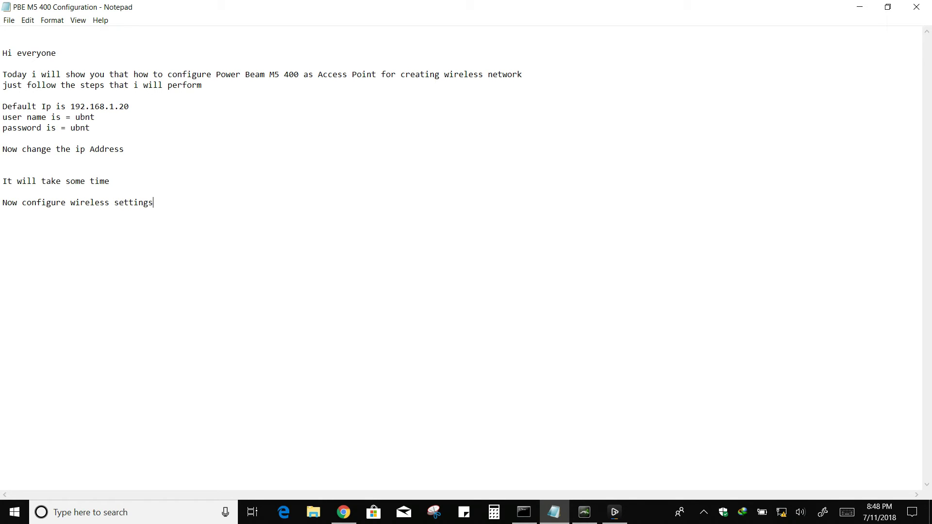
{"action": "left_click", "coordinate": [858, 14]}
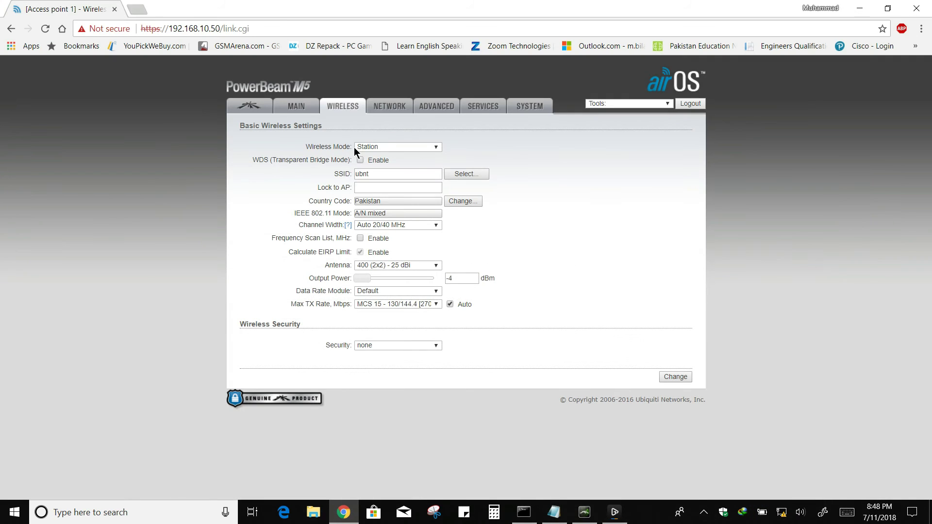
Switch the wireless mode to Access Point and rename the SSID to 'Home AP'.
{"action": "left_click", "coordinate": [374, 149]}
{"action": "left_click", "coordinate": [383, 181]}
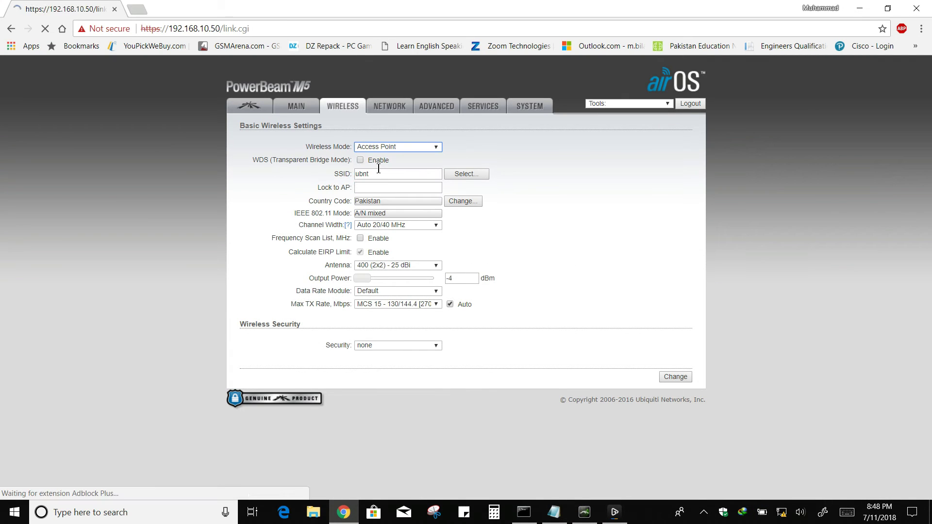
{"action": "double_click", "coordinate": [424, 179]}
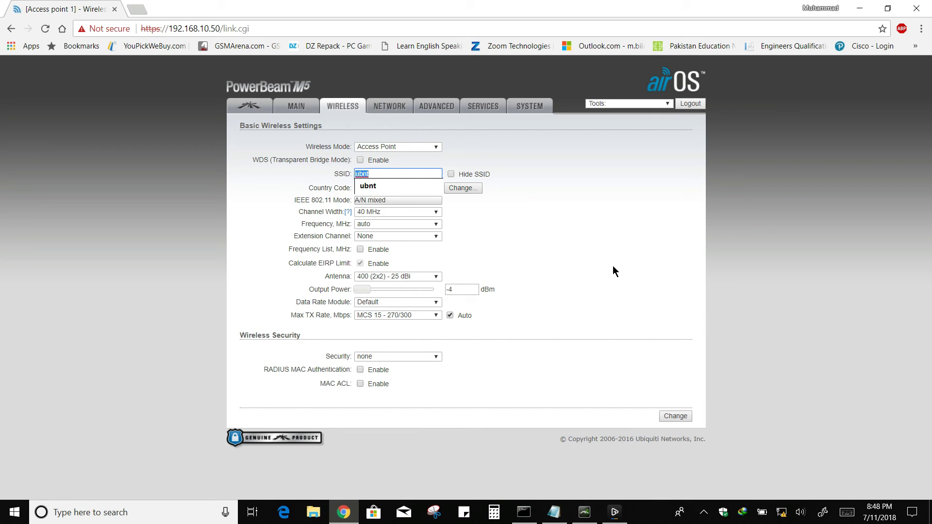
{"action": "type", "text": "Home AP"}
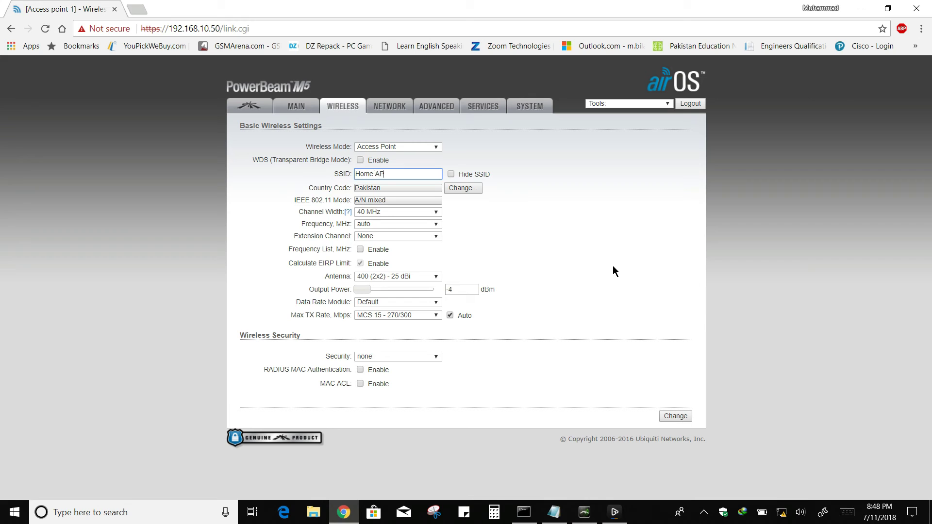
Keep 40 MHz channel width, set frequency 5800, and choose the Feed only (2x2) - 3 dBi antenna.
{"action": "left_click", "coordinate": [370, 214]}
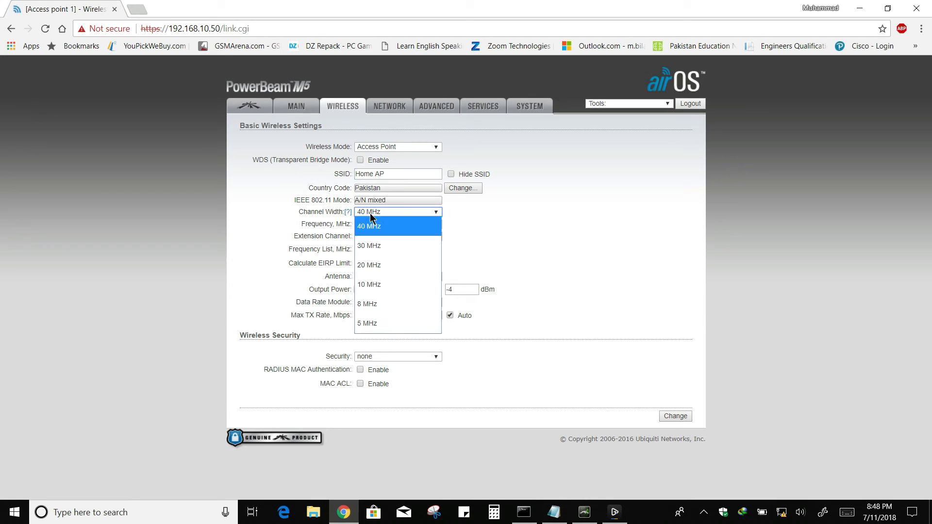
{"action": "left_click", "coordinate": [372, 223]}
{"action": "left_click", "coordinate": [372, 223]}
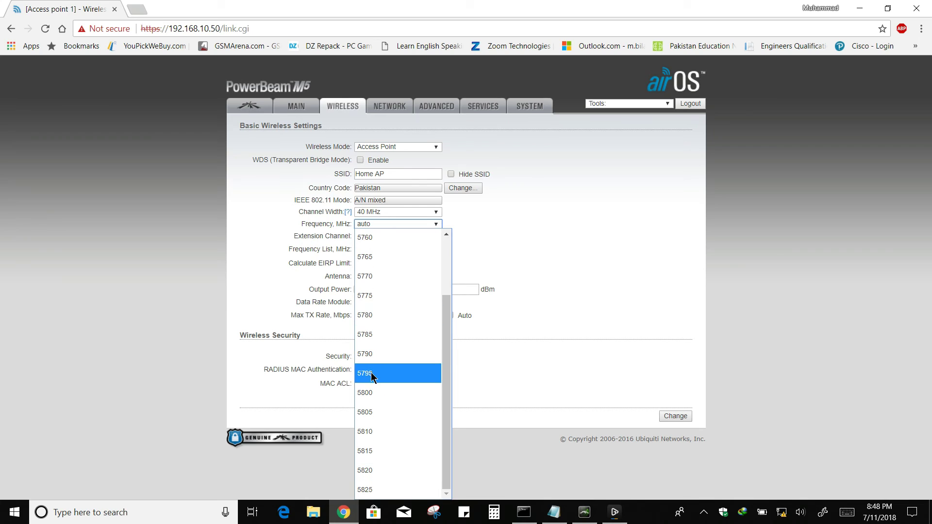
{"action": "left_click", "coordinate": [373, 393]}
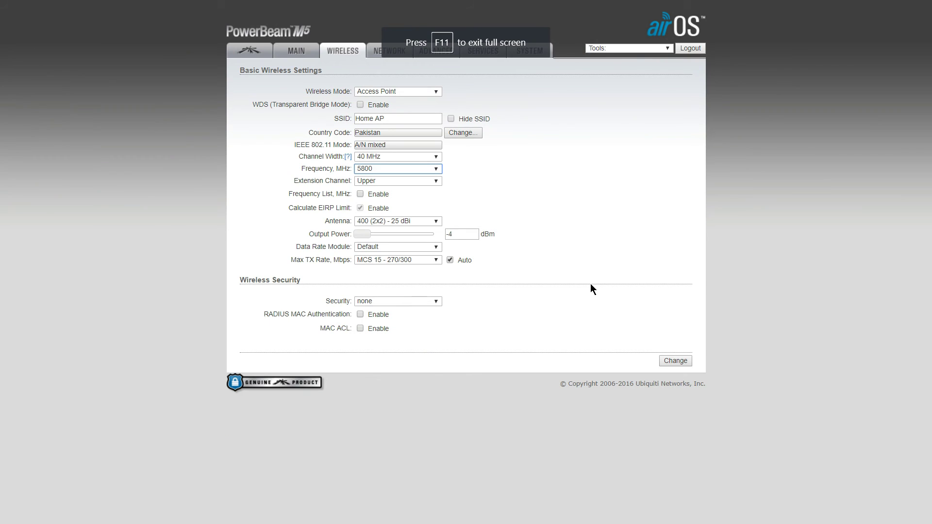
{"action": "key", "text": "F11"}
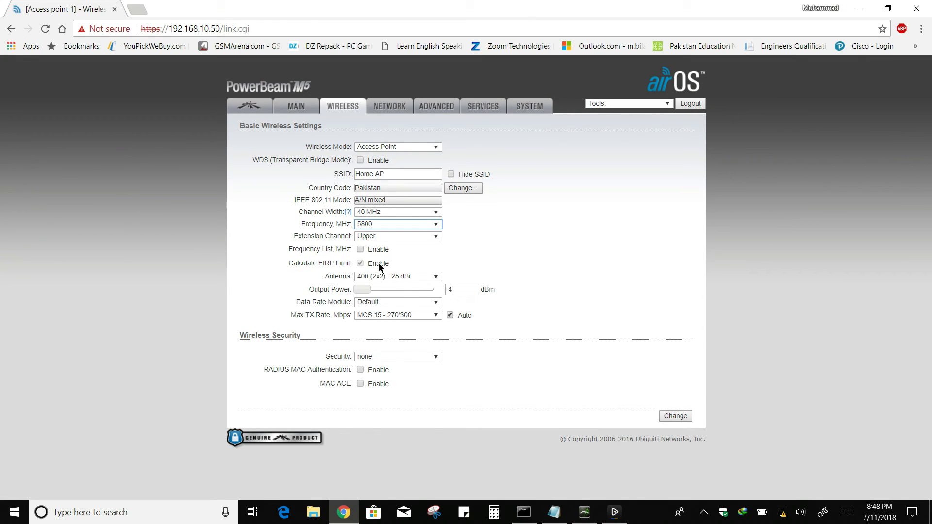
{"action": "left_click", "coordinate": [396, 277]}
{"action": "left_click", "coordinate": [393, 287]}
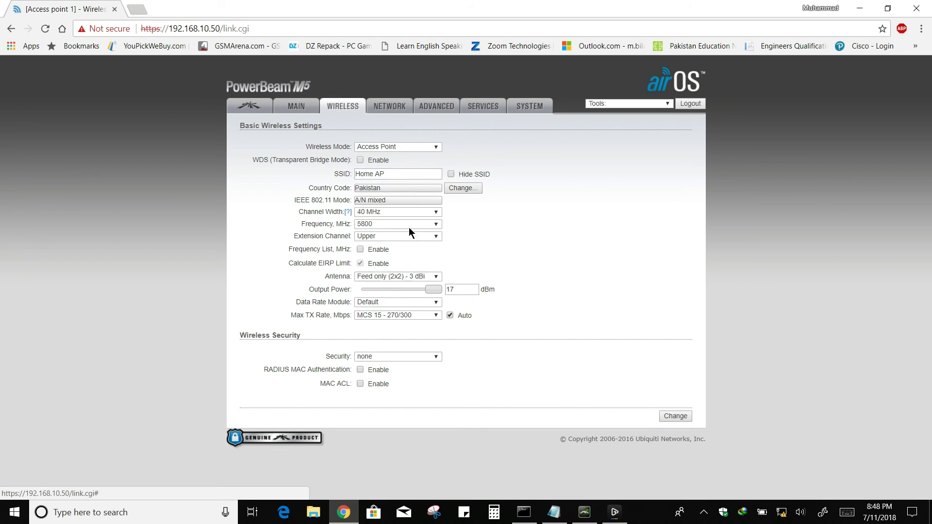
Set wireless security to WPA2-AES and enter the preshared key with Show ticked.
{"action": "left_click", "coordinate": [389, 356]}
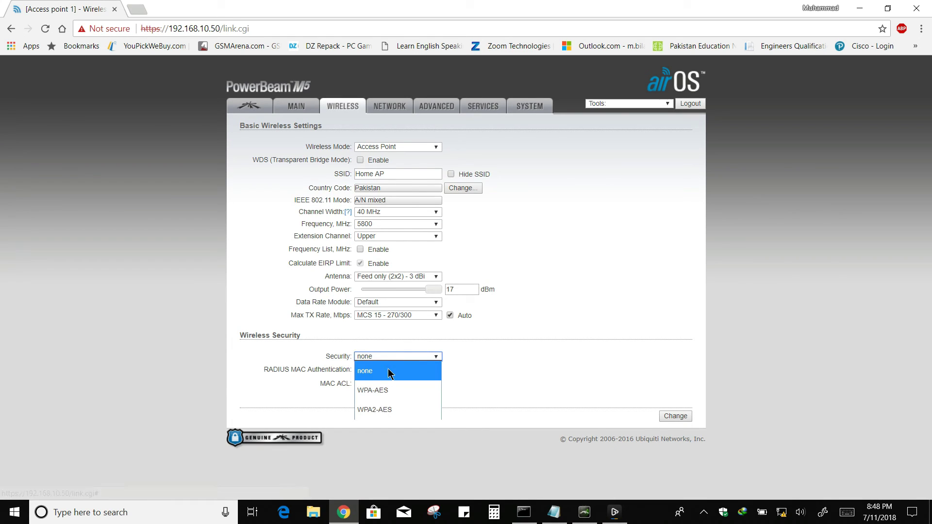
{"action": "left_click", "coordinate": [388, 410]}
{"action": "left_click", "coordinate": [448, 382]}
{"action": "left_click", "coordinate": [411, 381]}
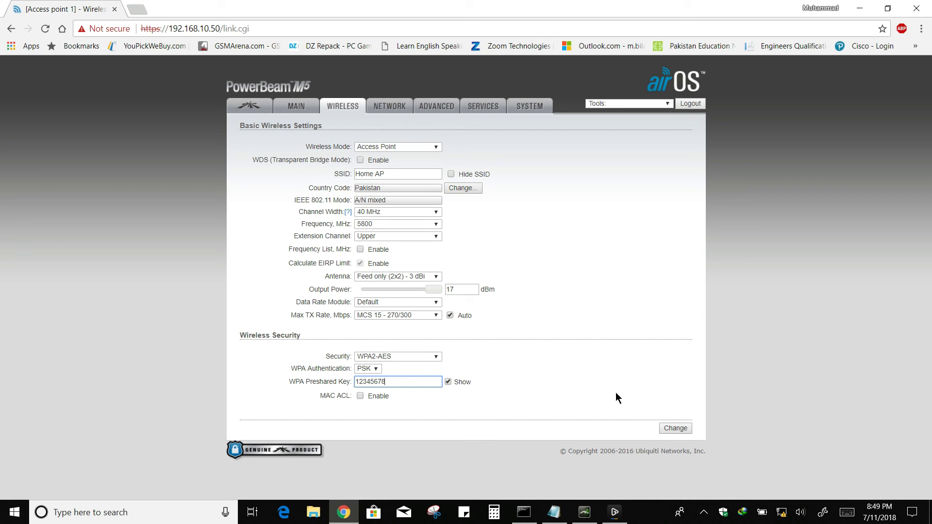
Save and apply the wireless changes, then bring Notepad to the front.
{"action": "left_click", "coordinate": [672, 430]}
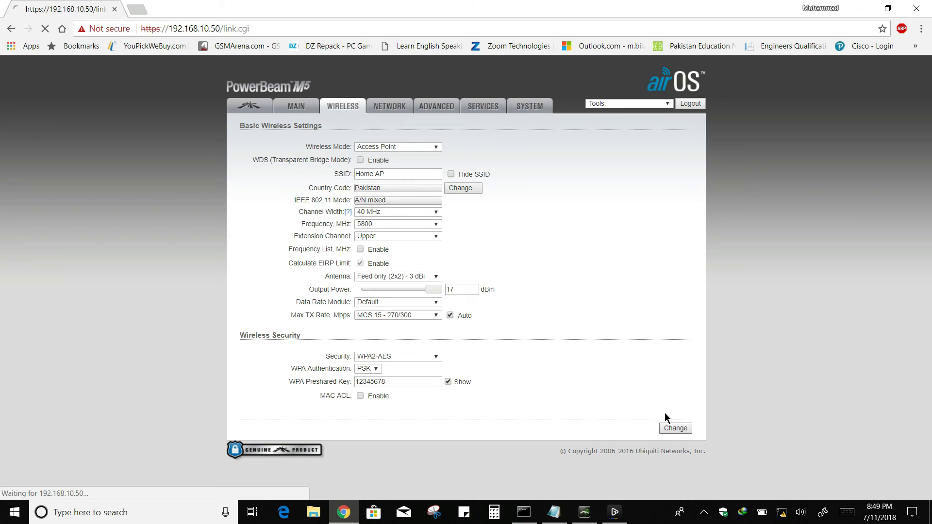
{"action": "left_click", "coordinate": [640, 131]}
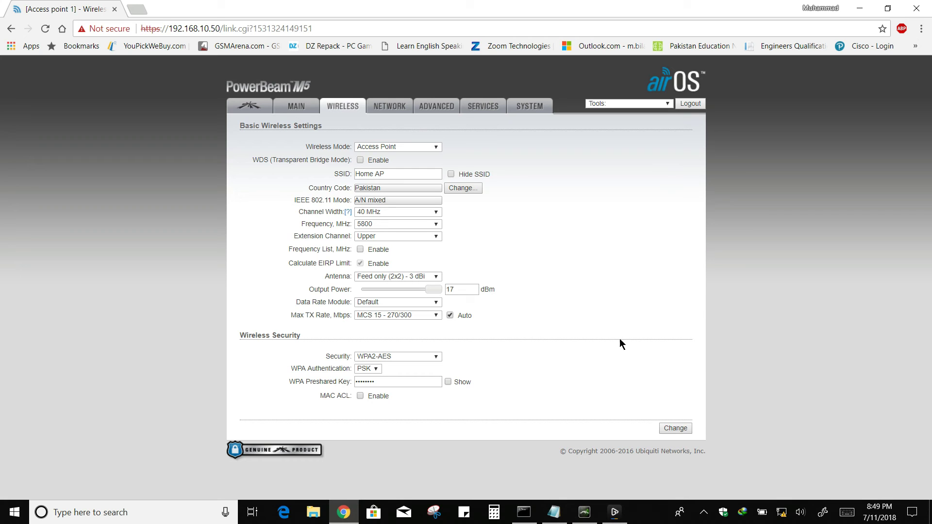
{"action": "left_click", "coordinate": [554, 512]}
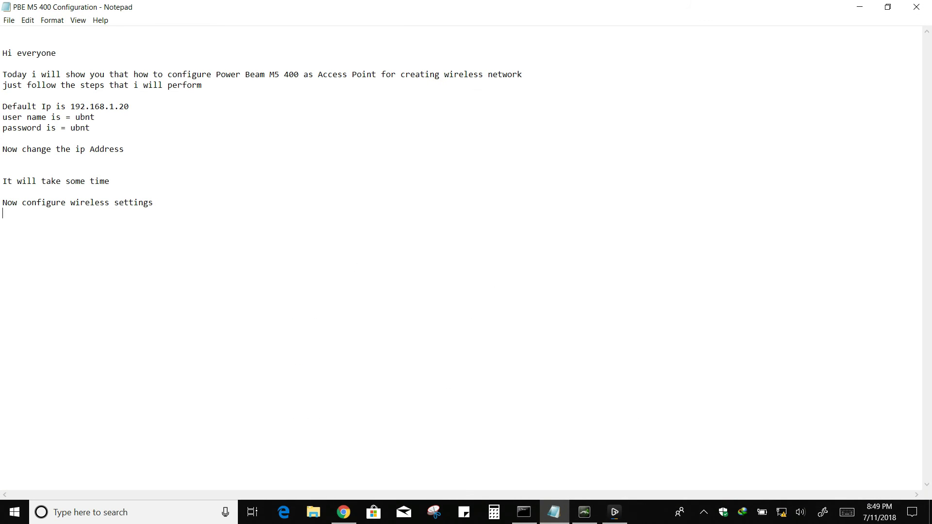
Note that the device reboots after every settings change, then minimize Notepad.
{"action": "type", "text": "every time when you chan"}
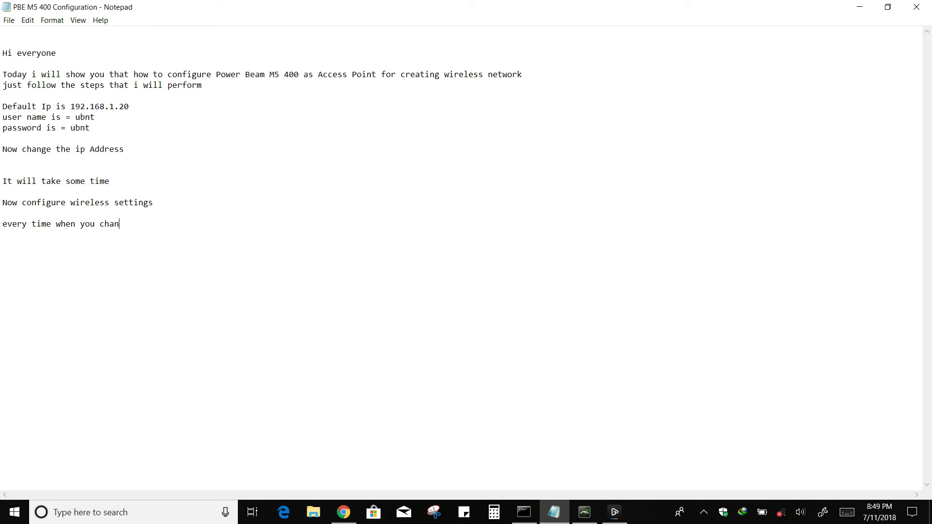
{"action": "type", "text": "ge the settings the d"}
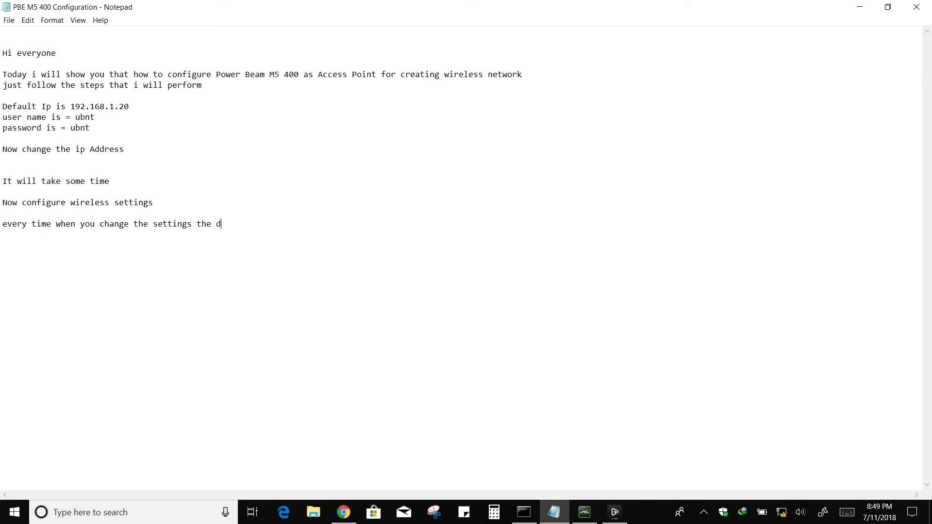
{"action": "type", "text": "evice will reboot"}
{"action": "left_click", "coordinate": [860, 7]}
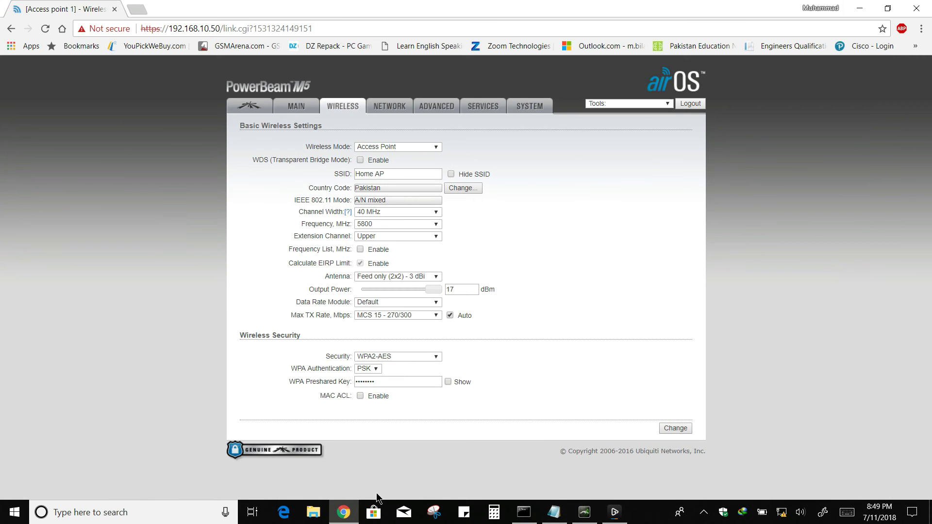
Review the Main status page showing Access Point, SSID Home AP and WPA2-AES, then return to Notepad.
{"action": "left_click", "coordinate": [295, 110]}
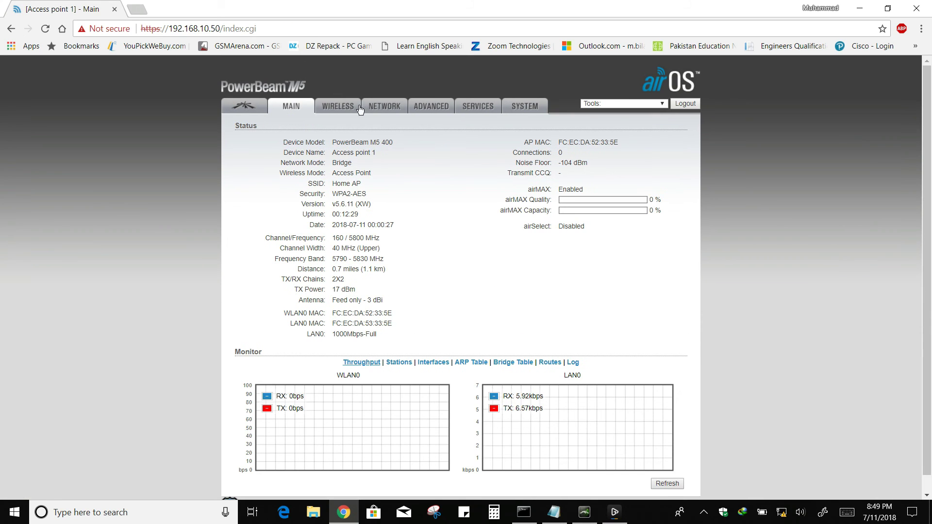
{"action": "left_click_drag", "start_coordinate": [332, 142], "coordinate": [402, 325]}
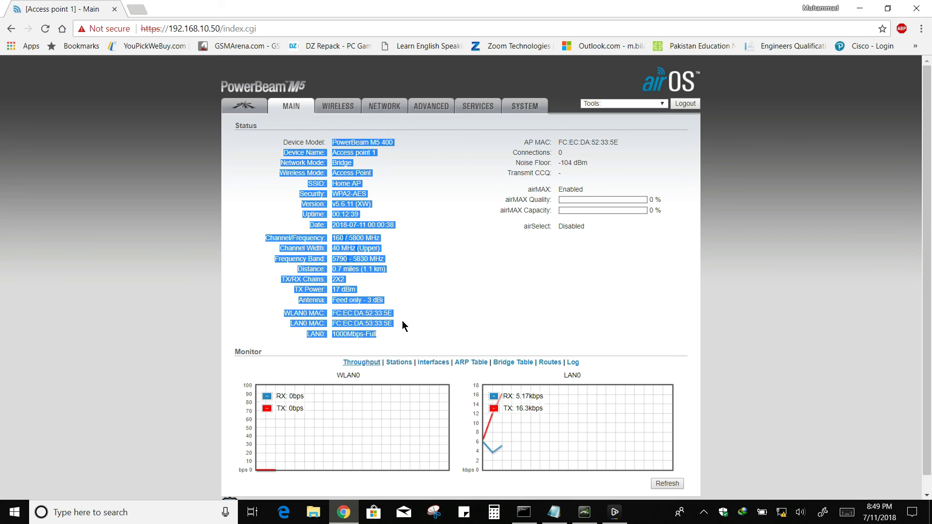
{"action": "left_click", "coordinate": [526, 287]}
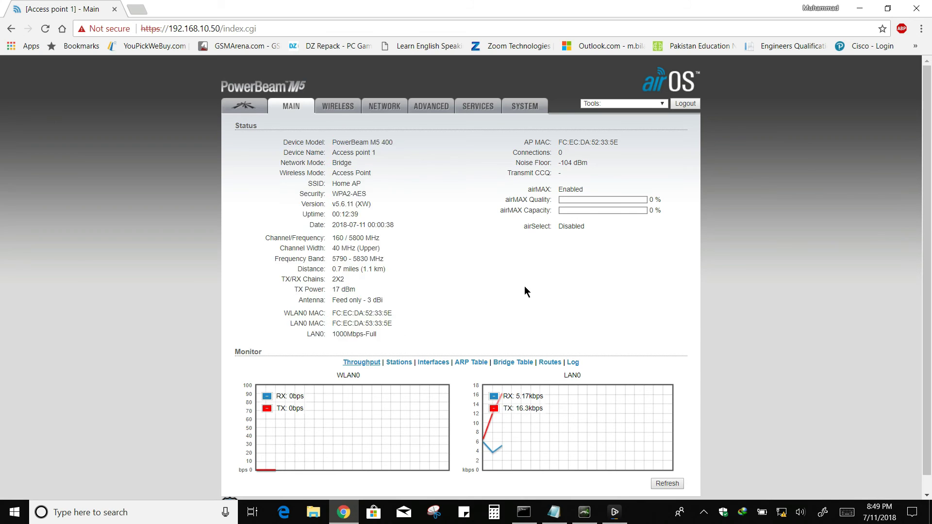
{"action": "left_click", "coordinate": [248, 106]}
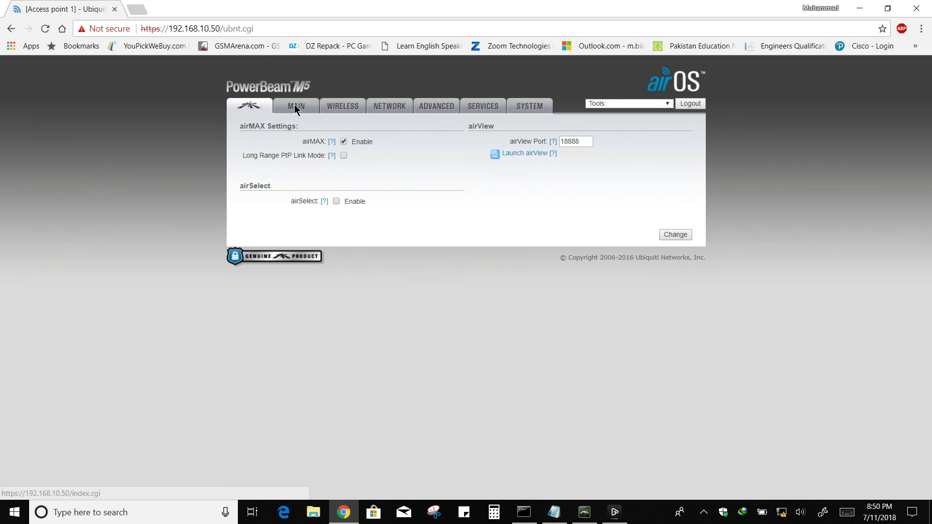
{"action": "left_click", "coordinate": [295, 107]}
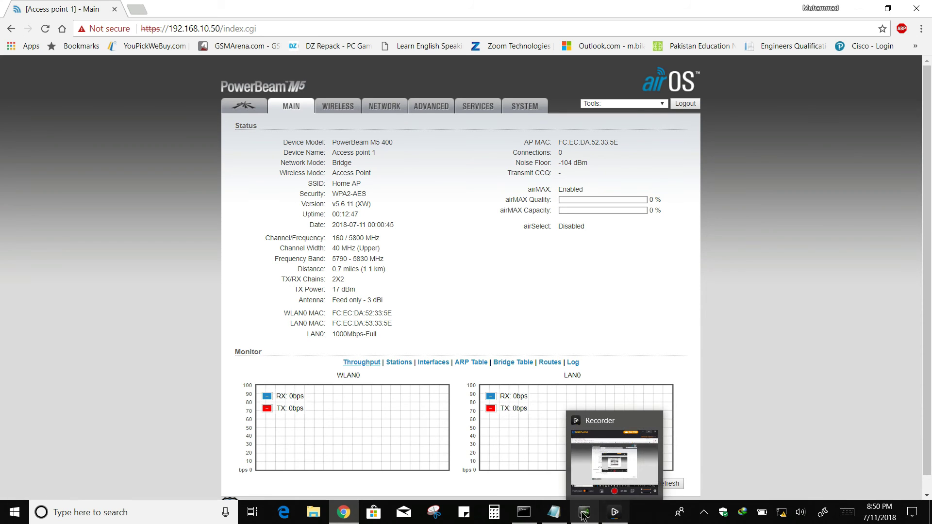
{"action": "left_click", "coordinate": [554, 513]}
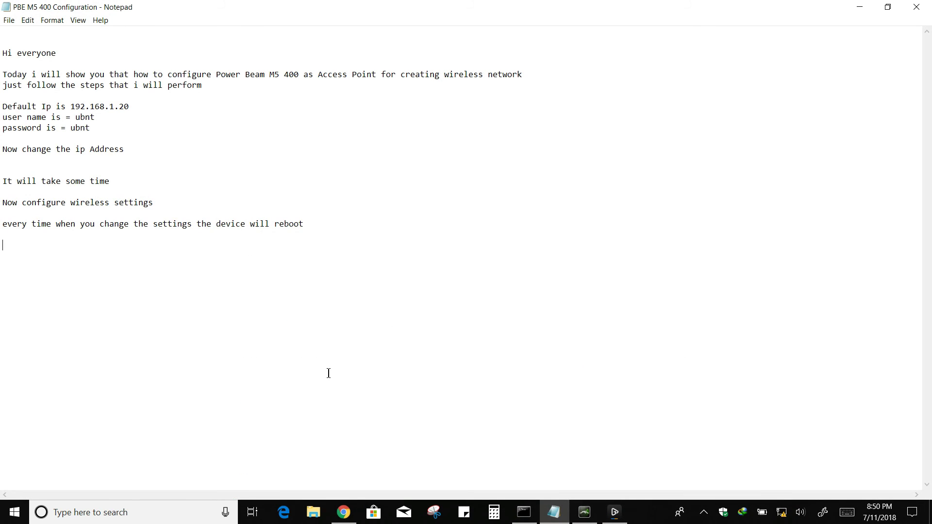
Add 'Now it is configured as Access Point' to the notes and open airOS's System page.
{"action": "type", "text": "Now it is configured as Access Point"}
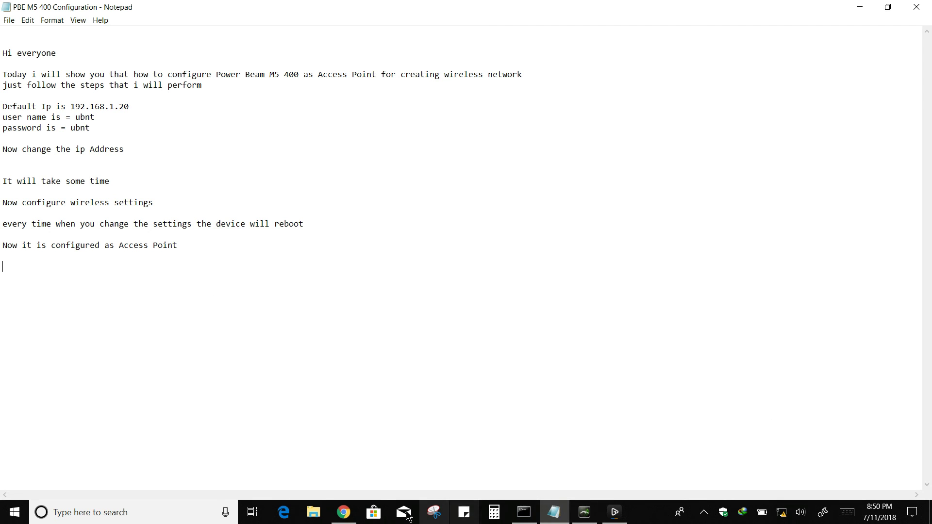
{"action": "left_click", "coordinate": [343, 512]}
{"action": "left_click", "coordinate": [509, 104]}
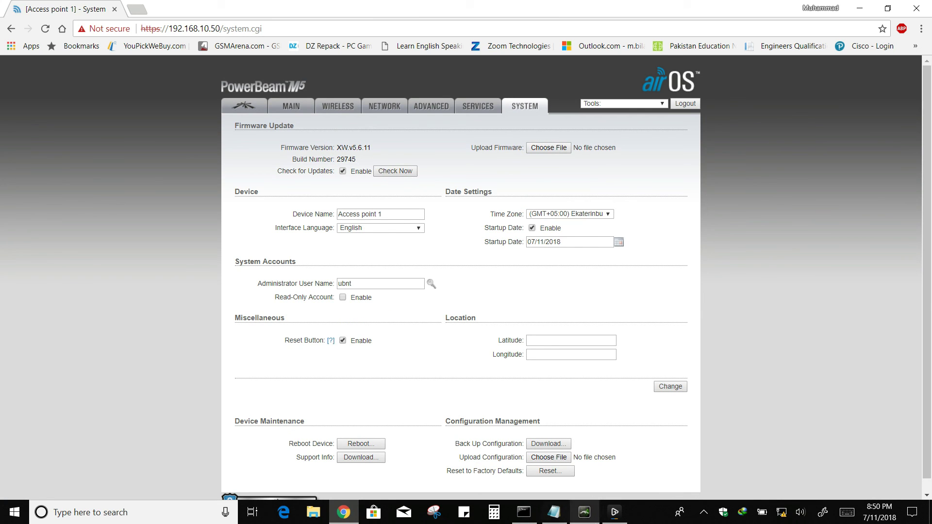
Add the line 'You can also upgrade the firmware' to the Notepad notes.
{"action": "left_click", "coordinate": [554, 513]}
{"action": "type", "text": "You can als"}
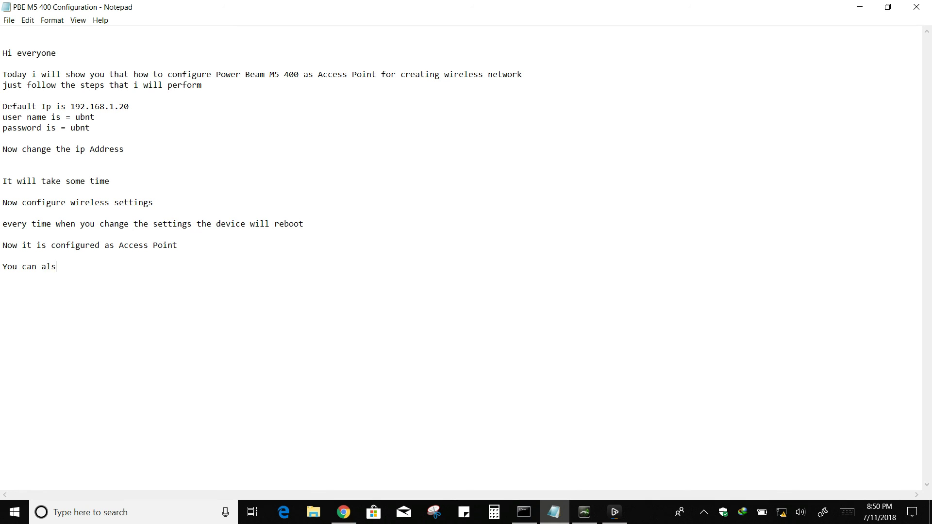
{"action": "type", "text": "o upgra"}
{"action": "type", "text": "the firmware"}
Run an airOS firmware update check, dismiss the no-connection notice, and return to Main status.
{"action": "left_click", "coordinate": [344, 513]}
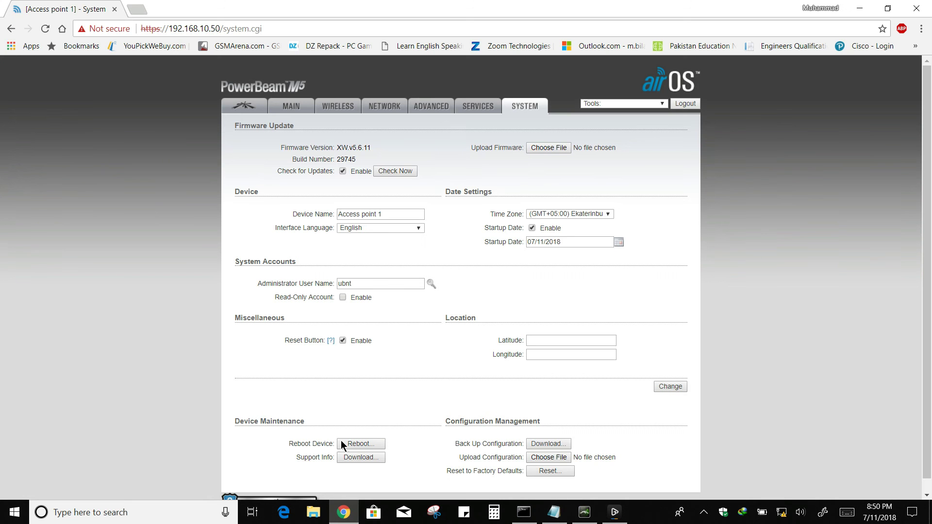
{"action": "left_click", "coordinate": [386, 170]}
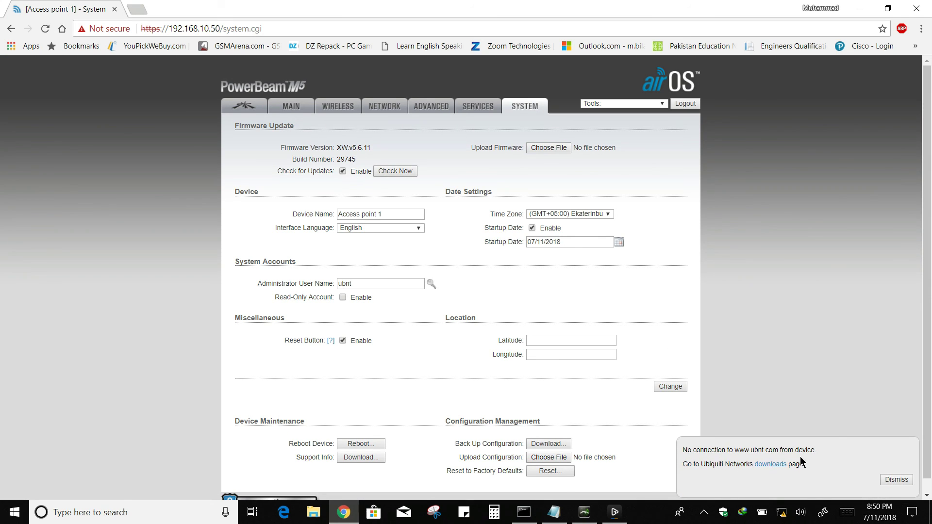
{"action": "left_click", "coordinate": [890, 480]}
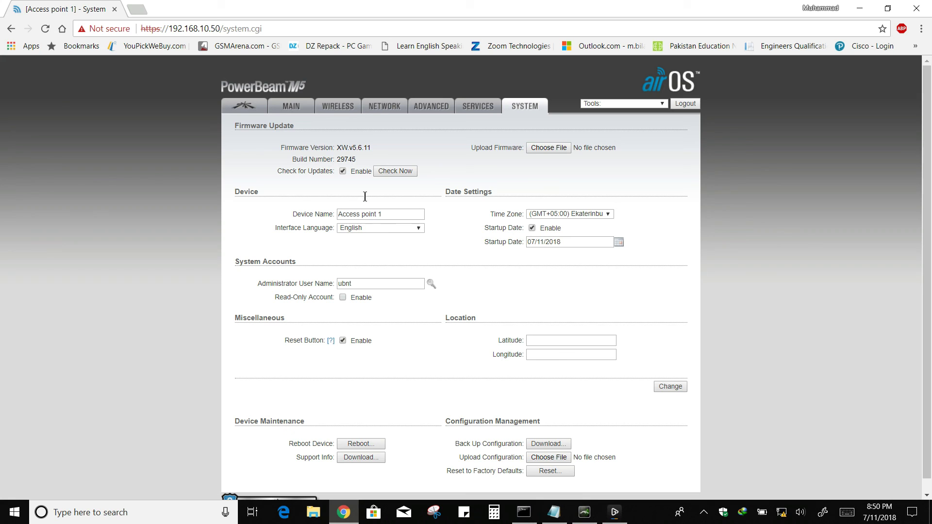
{"action": "left_click", "coordinate": [287, 109]}
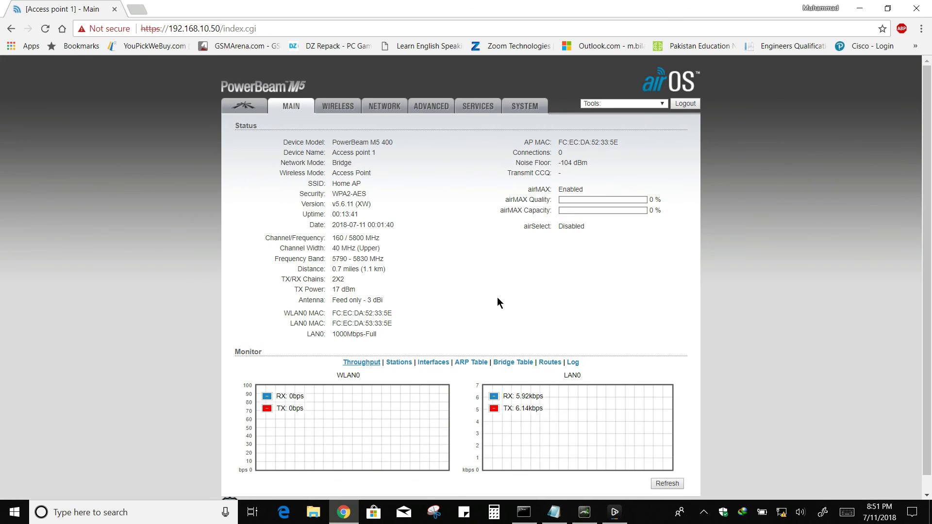
Add the closing line "Thank you" to the Notepad configuration notes.
{"action": "left_click", "coordinate": [554, 512]}
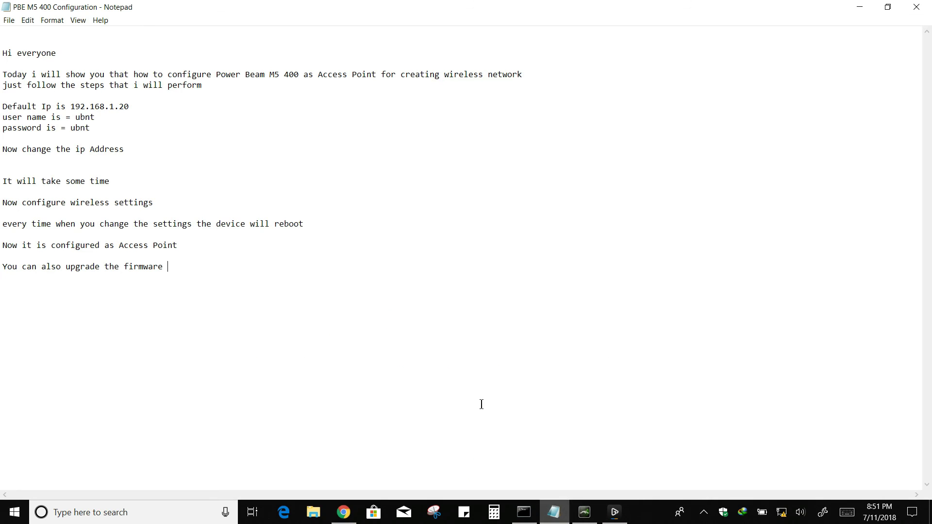
{"action": "type", "text": "Thank you"}
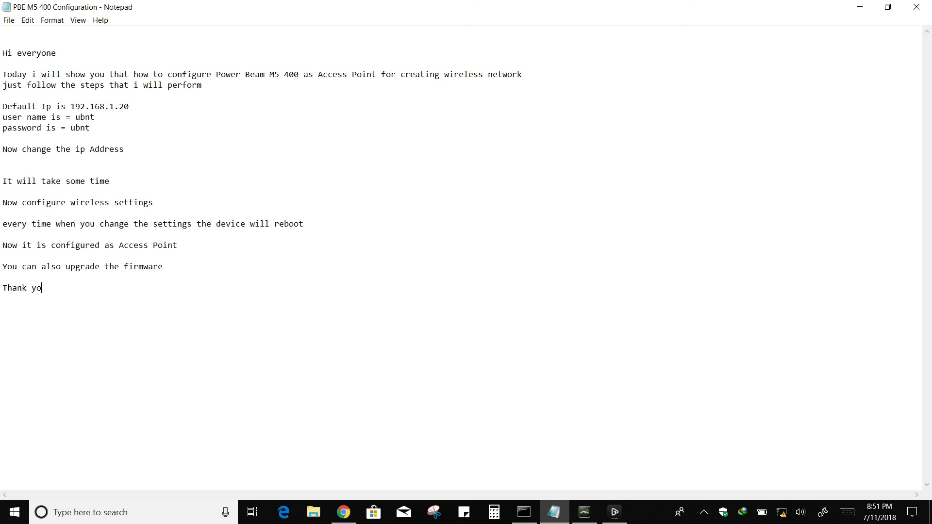